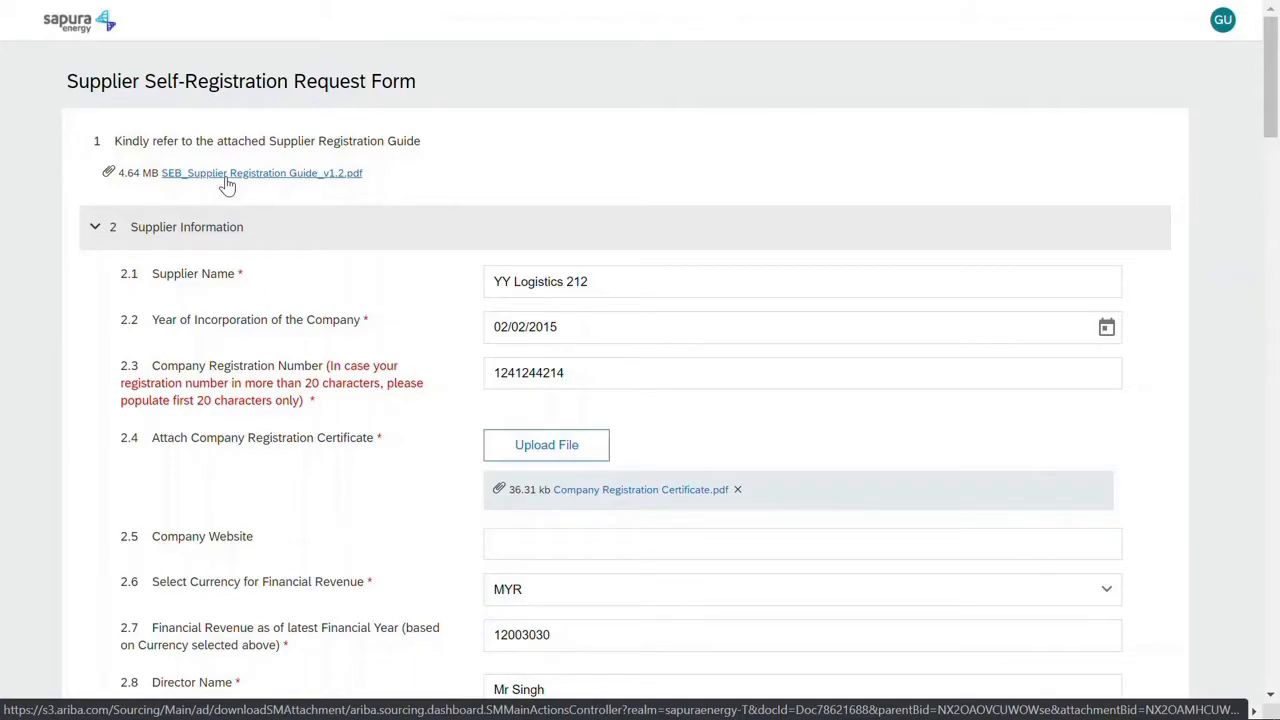
Step: Choose Civil and Structural Materials, under Civil and Structural, as the primary product/services category
{"action": "scroll", "coordinate": [227, 185], "scroll_direction": "down", "scroll_amount": 1}
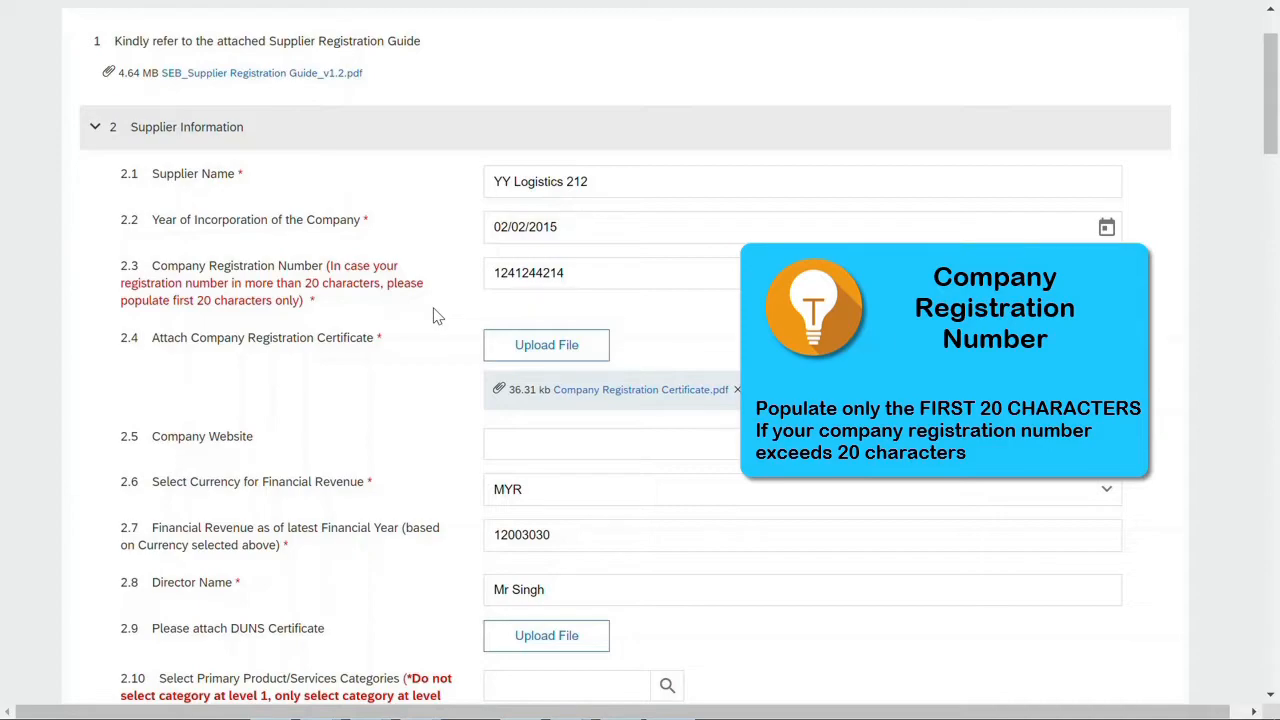
{"action": "scroll", "coordinate": [435, 316], "scroll_direction": "down", "scroll_amount": 1}
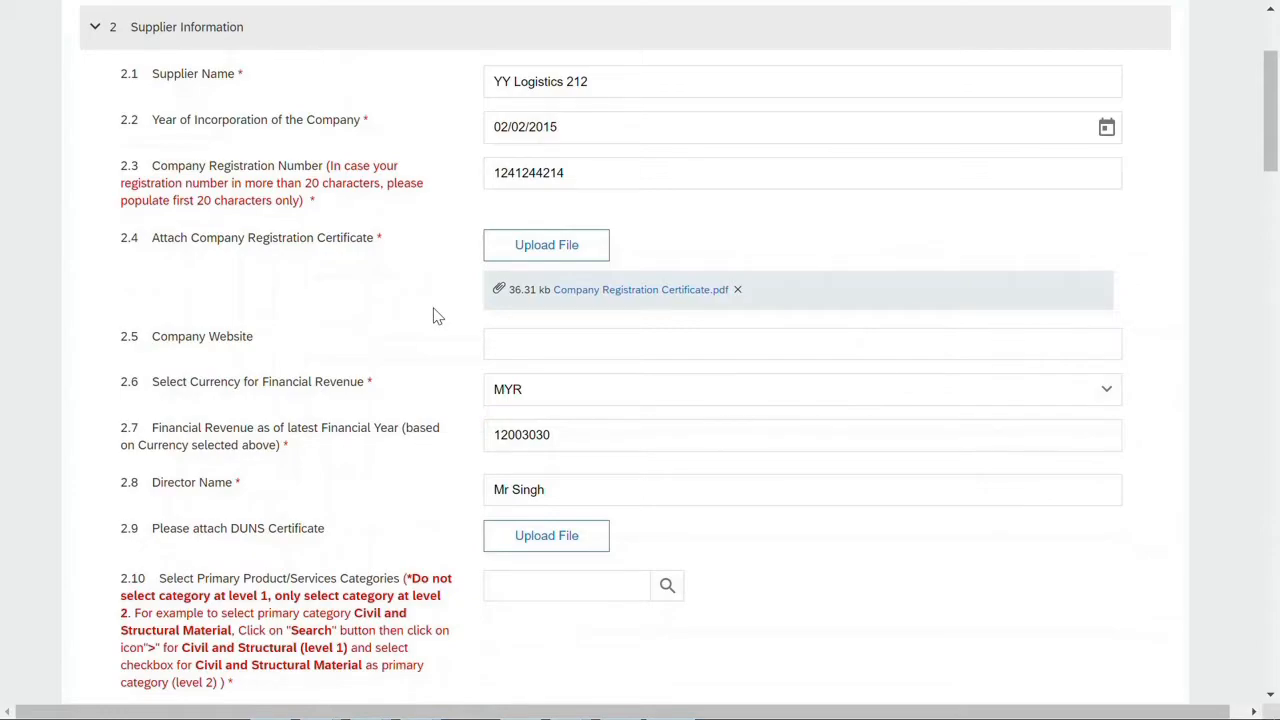
{"action": "scroll", "coordinate": [435, 316], "scroll_direction": "down", "scroll_amount": 1}
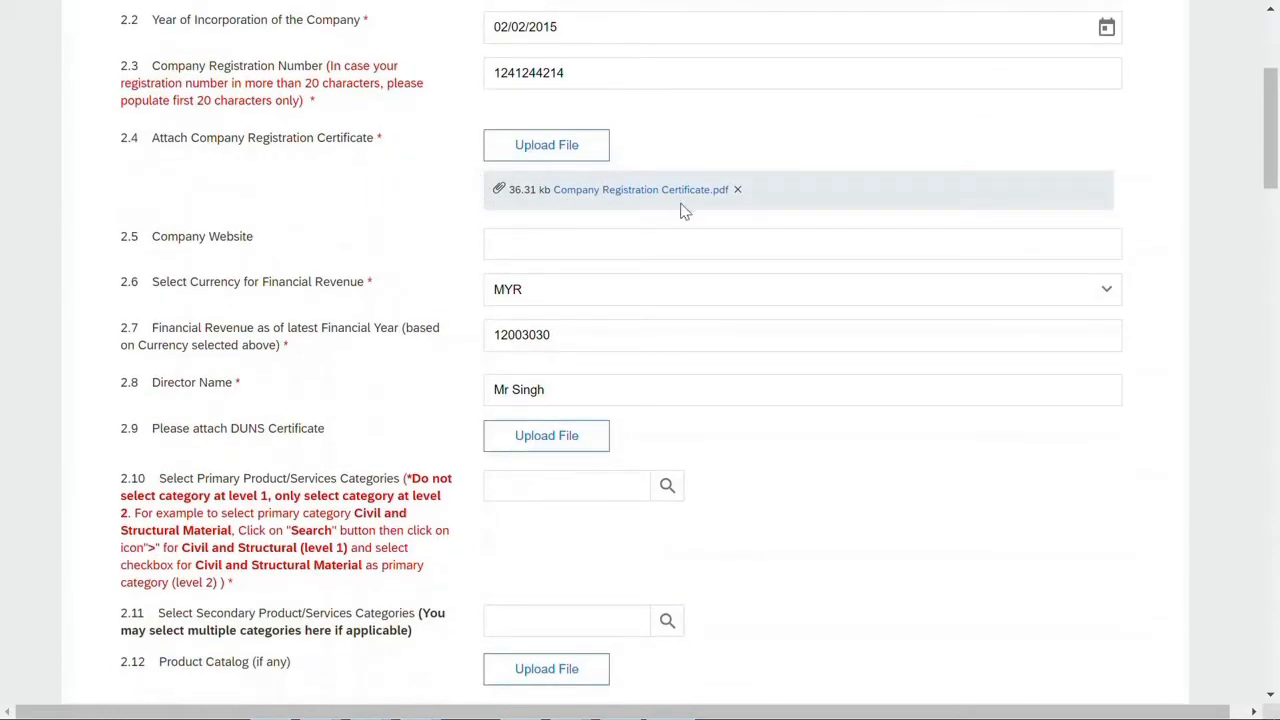
{"action": "scroll", "coordinate": [680, 210], "scroll_direction": "down", "scroll_amount": 1}
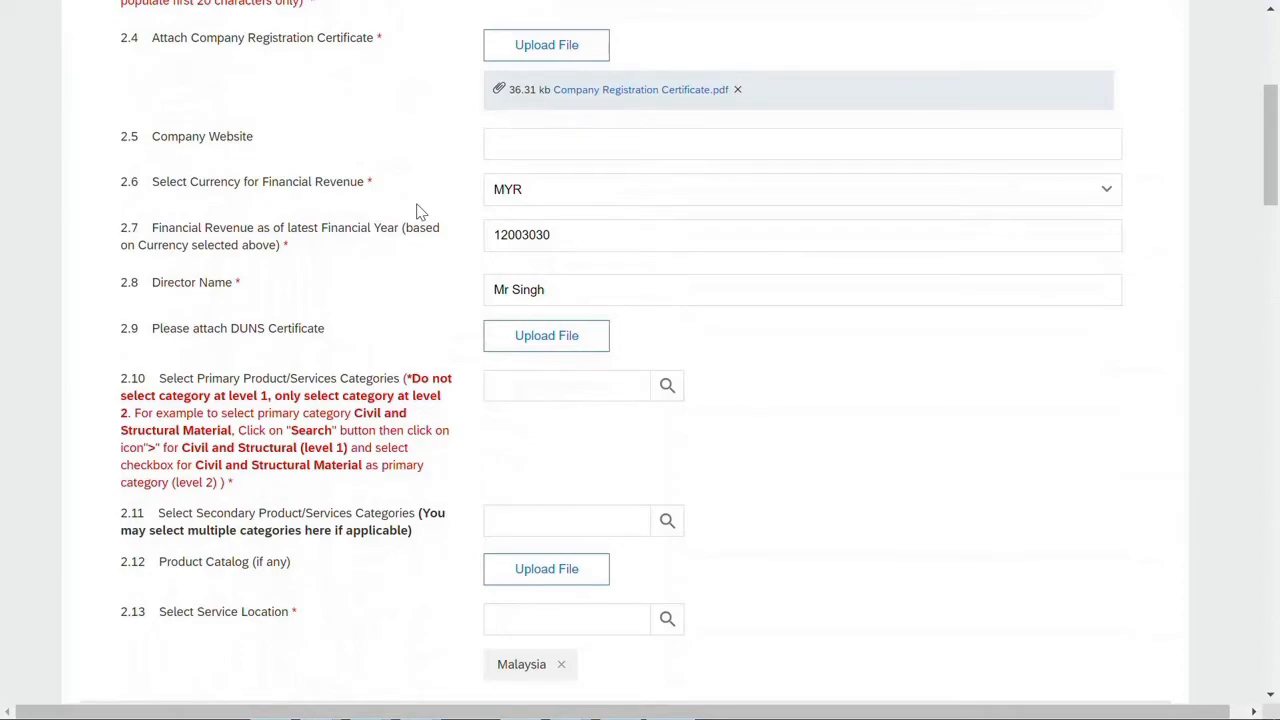
{"action": "scroll", "coordinate": [420, 212], "scroll_direction": "down", "scroll_amount": 2}
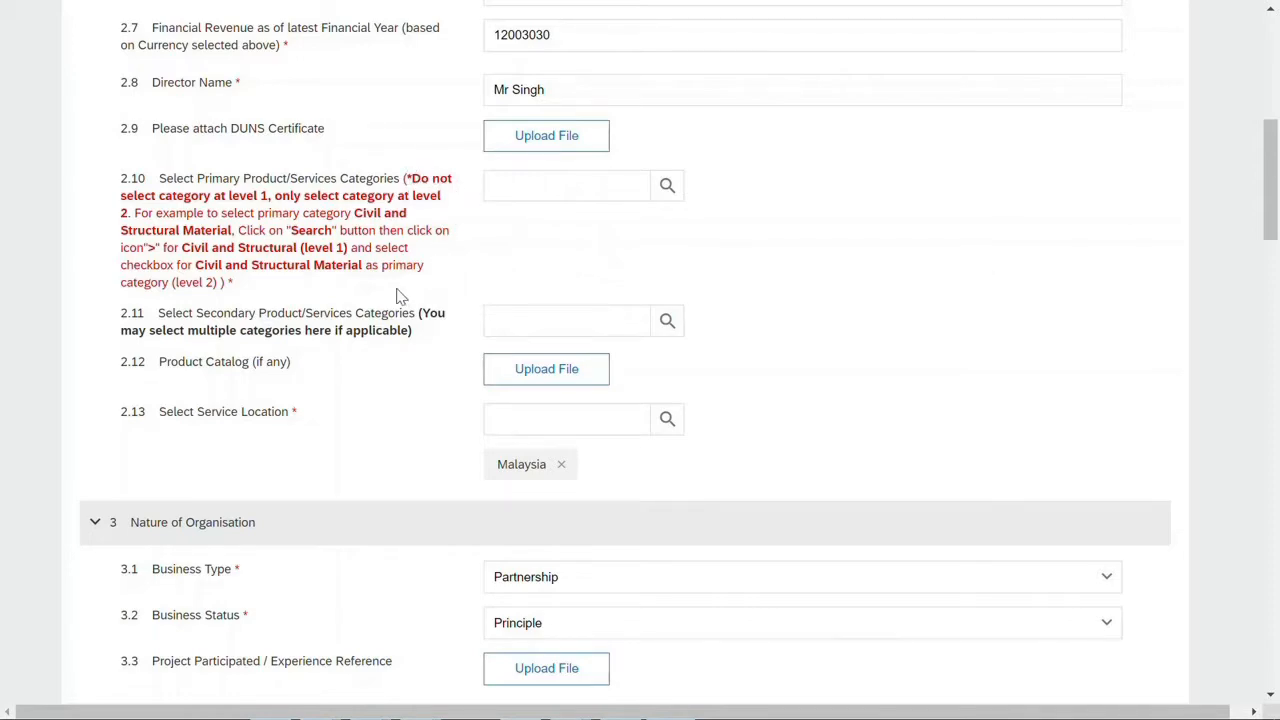
{"action": "left_click", "coordinate": [667, 188]}
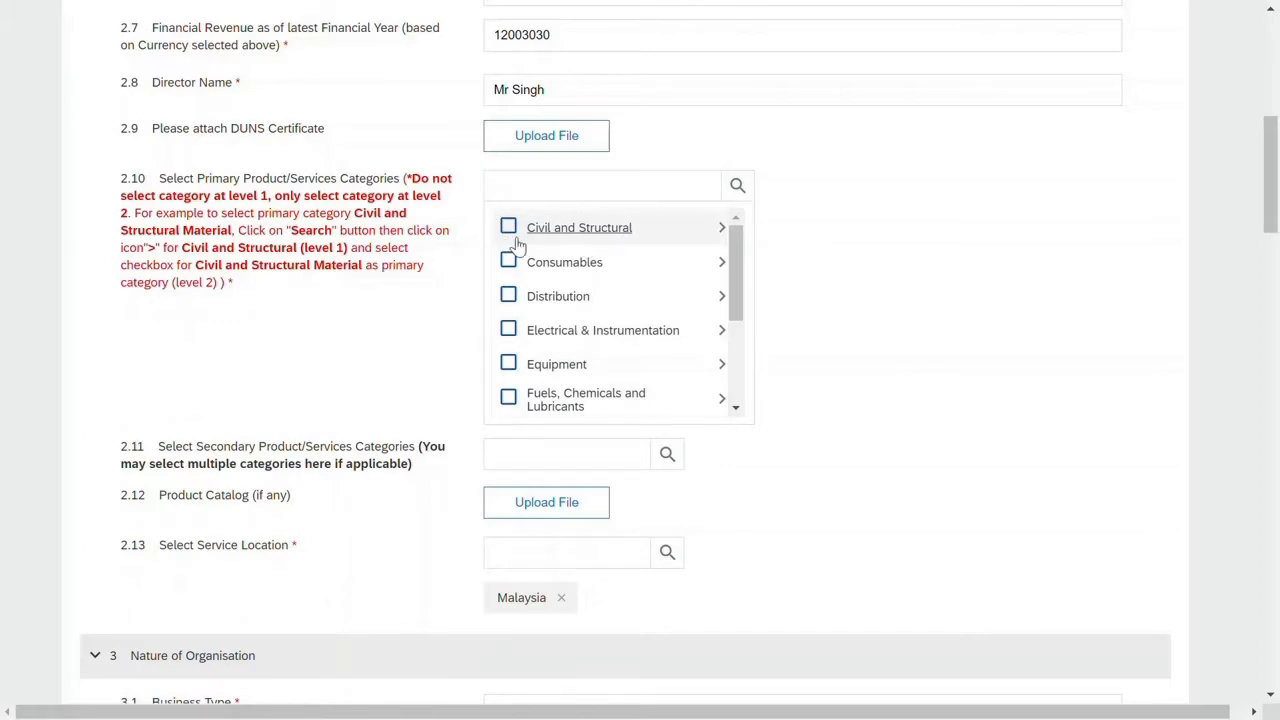
{"action": "left_click", "coordinate": [722, 229]}
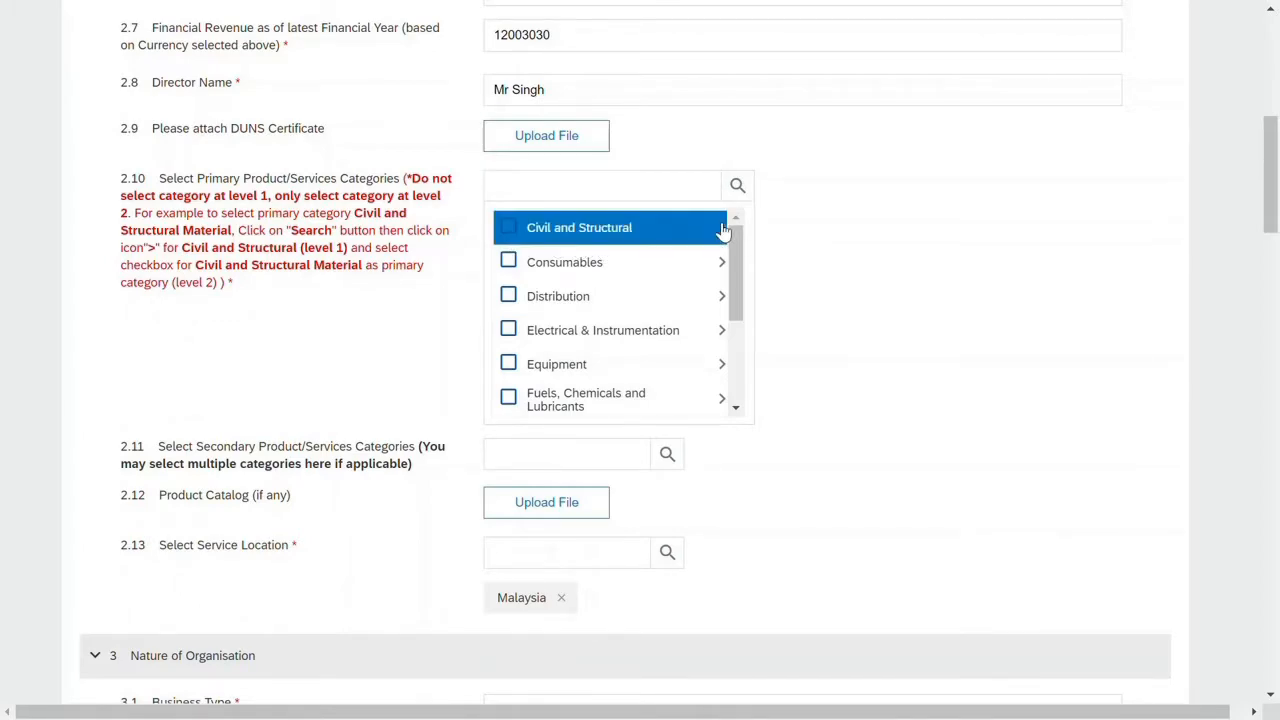
{"action": "left_click", "coordinate": [722, 231]}
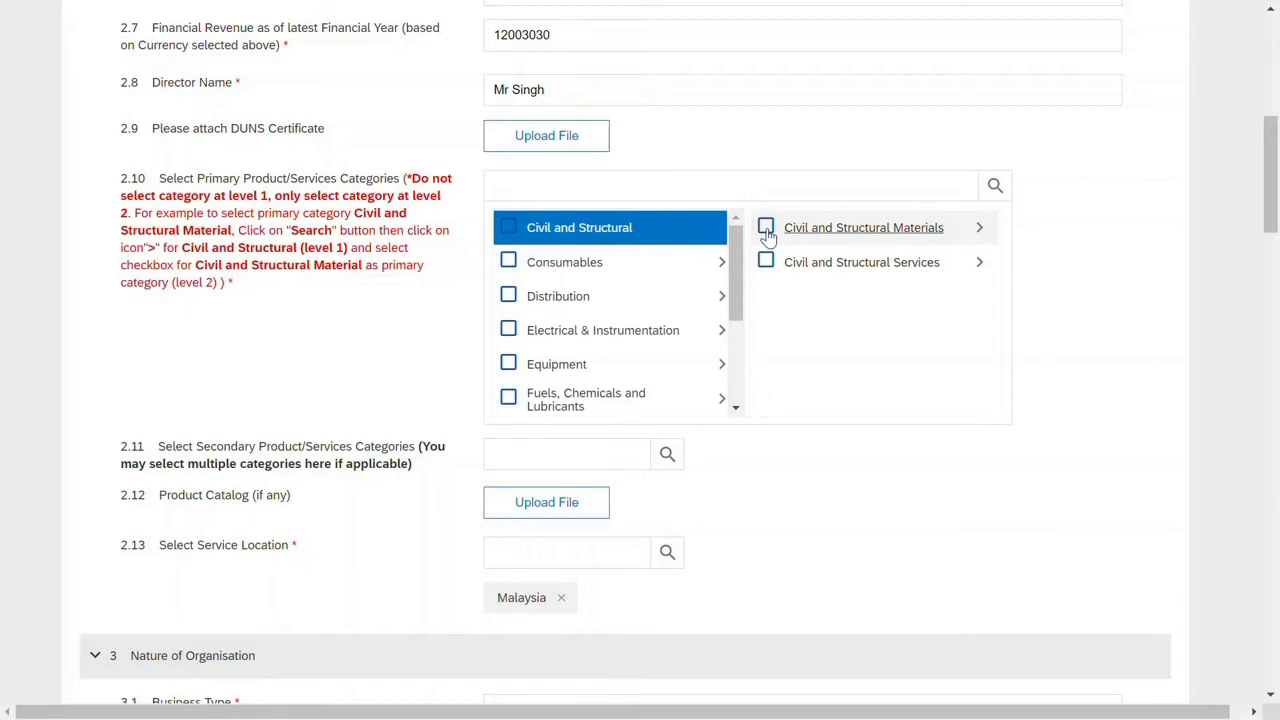
{"action": "left_click", "coordinate": [766, 230]}
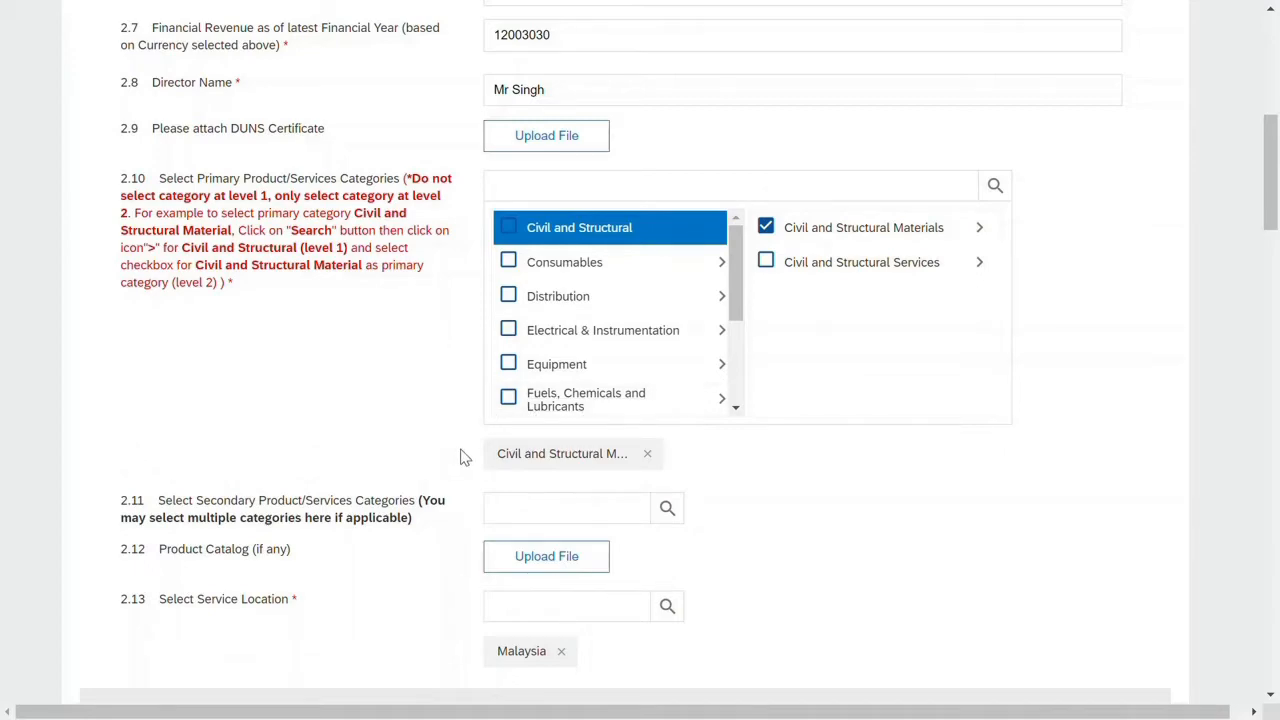
{"action": "left_click", "coordinate": [649, 458]}
{"action": "left_click", "coordinate": [1004, 190]}
{"action": "left_click", "coordinate": [997, 189]}
Step: Attach Project Participated Reference.pdf as the project participated / experience reference under Nature of Organisation
{"action": "scroll", "coordinate": [612, 250], "scroll_direction": "down", "scroll_amount": 1}
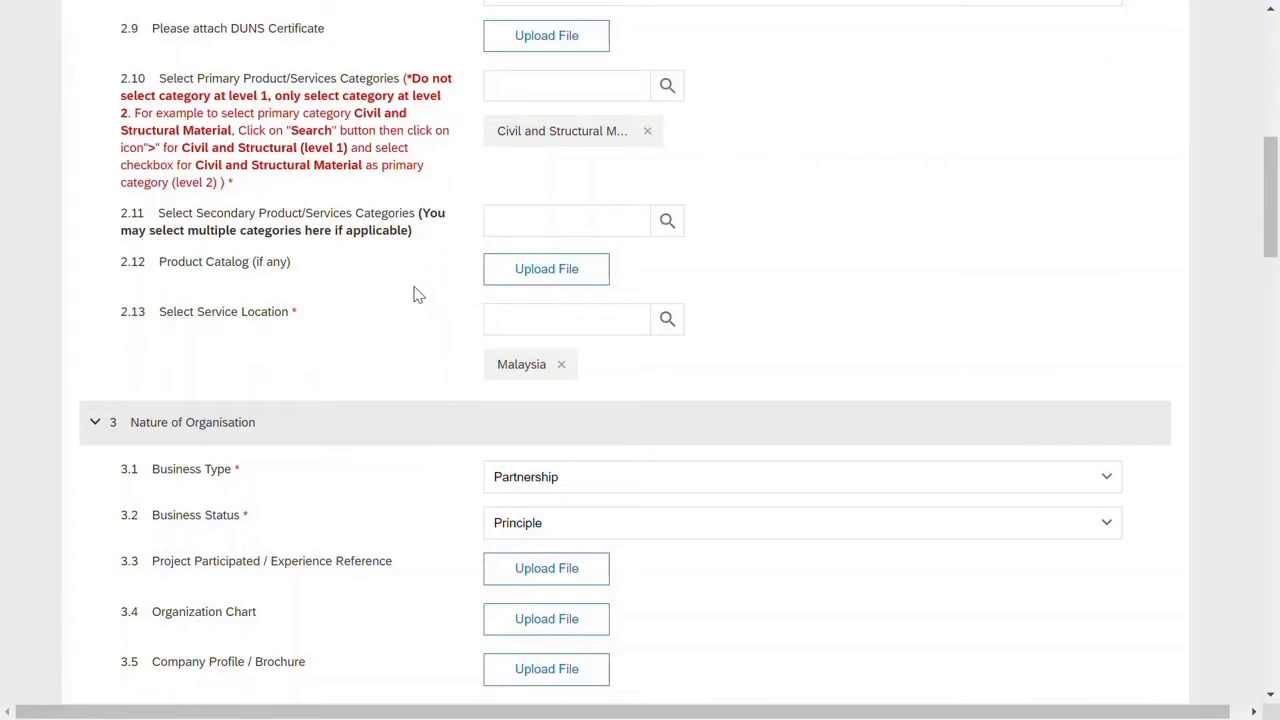
{"action": "scroll", "coordinate": [418, 294], "scroll_direction": "down", "scroll_amount": 3}
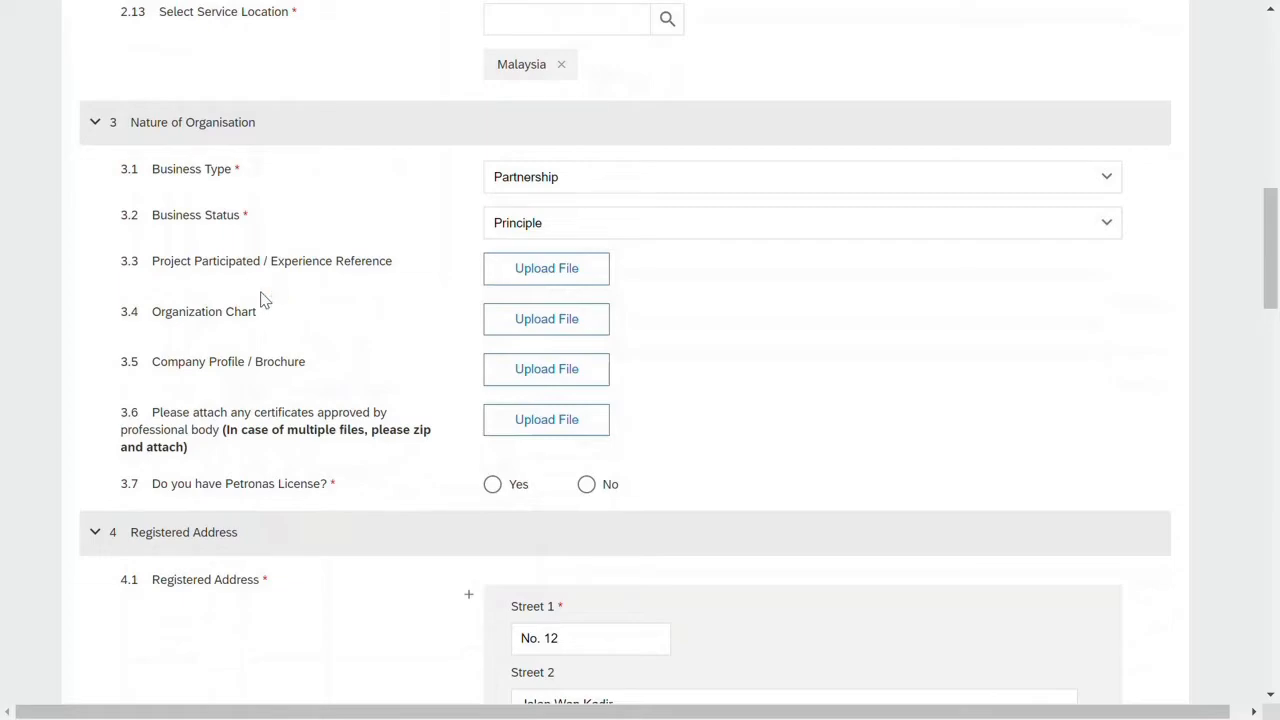
{"action": "left_click", "coordinate": [537, 283]}
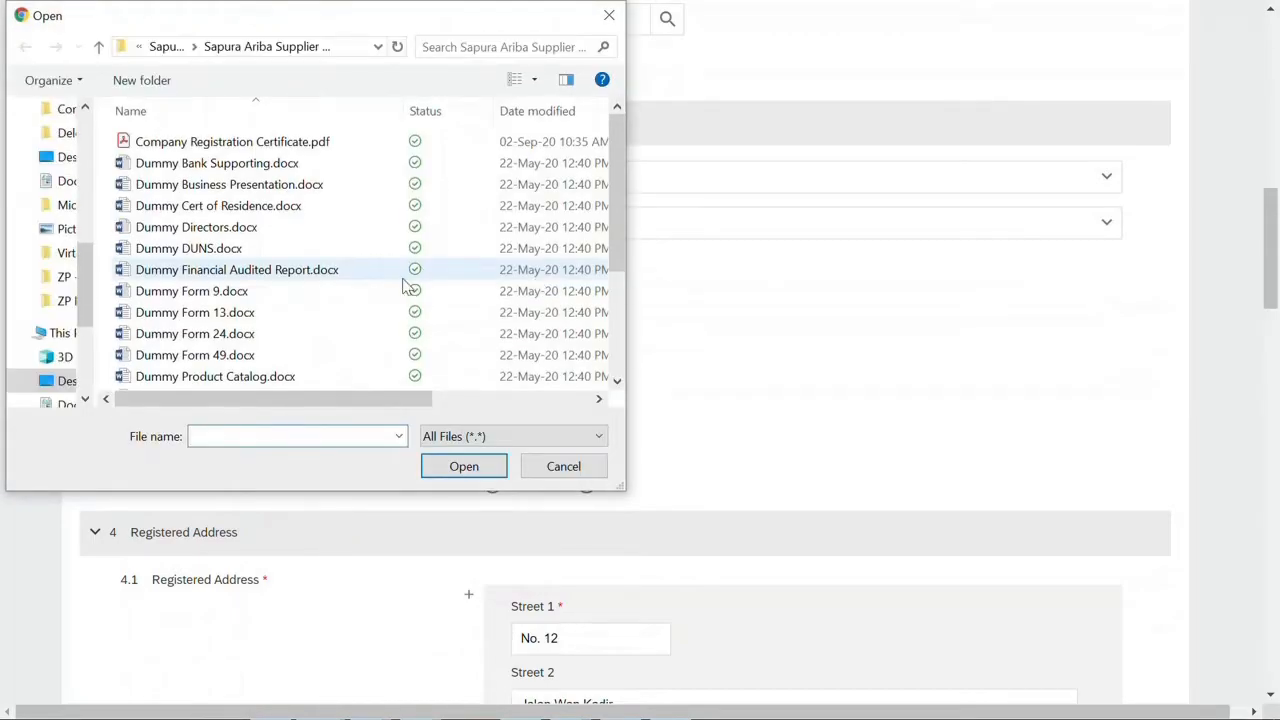
{"action": "scroll", "coordinate": [337, 262], "scroll_direction": "down", "scroll_amount": 3}
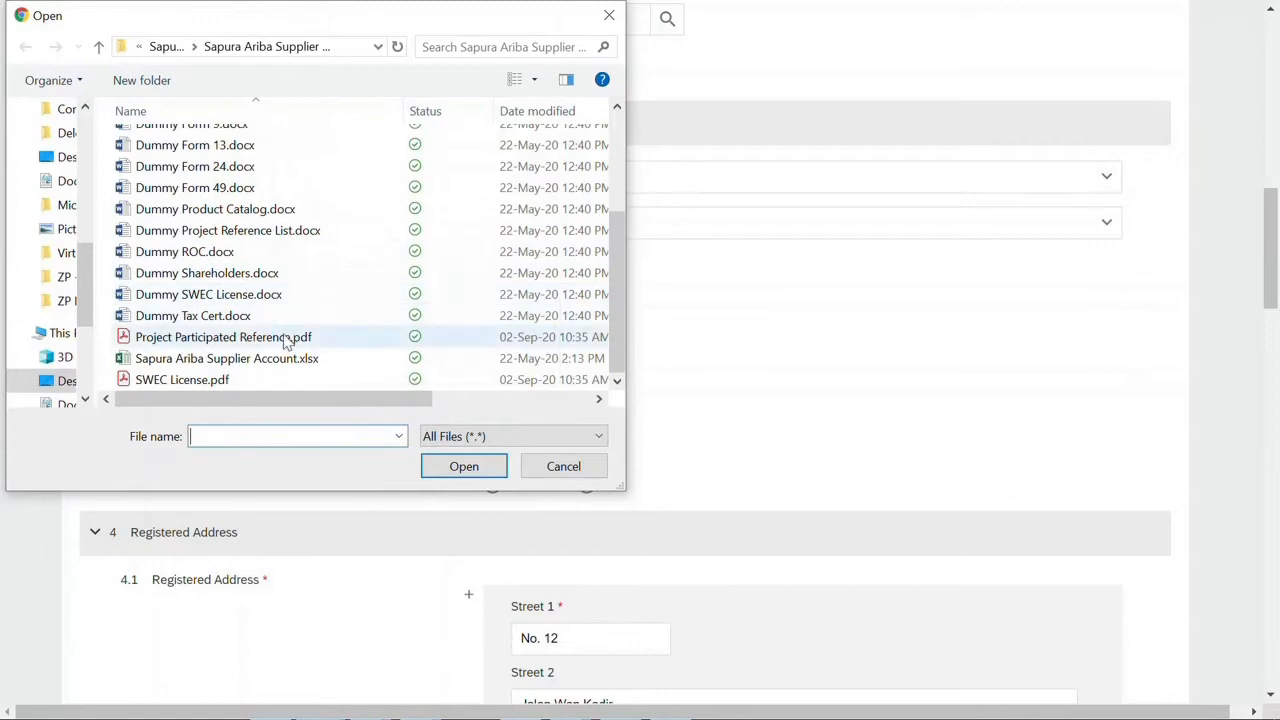
{"action": "left_click", "coordinate": [285, 345]}
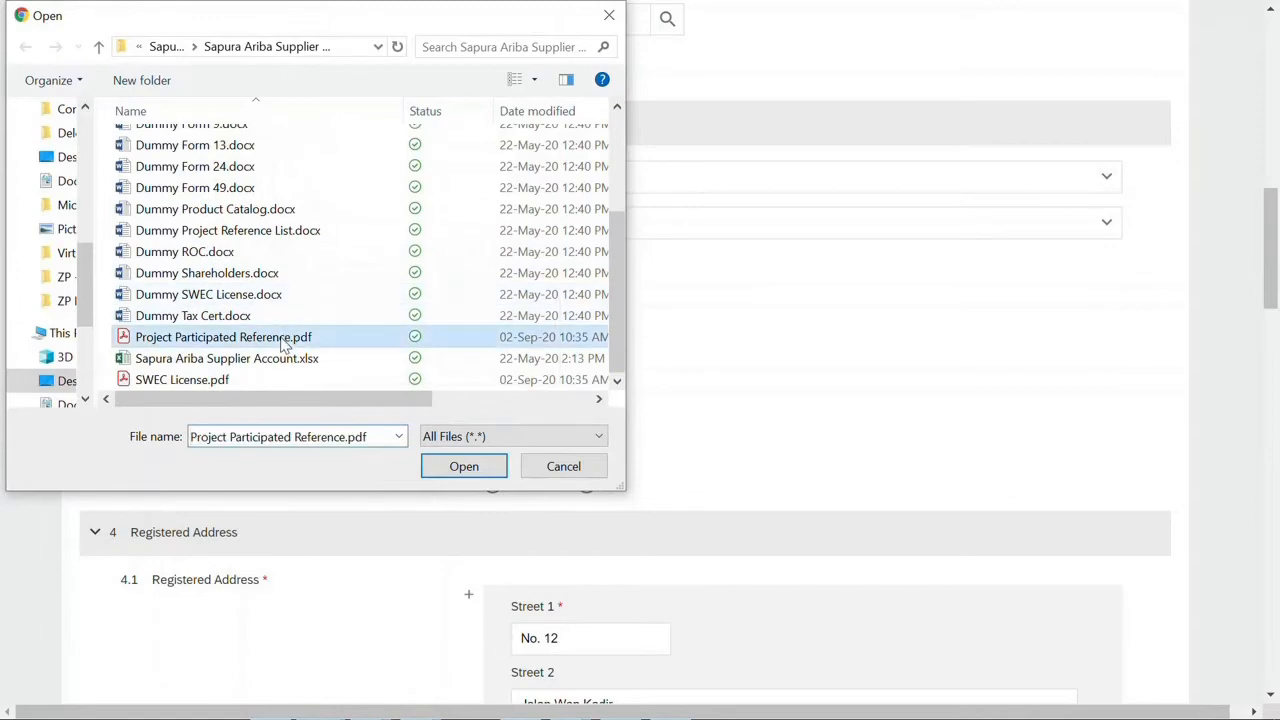
{"action": "left_click", "coordinate": [458, 466]}
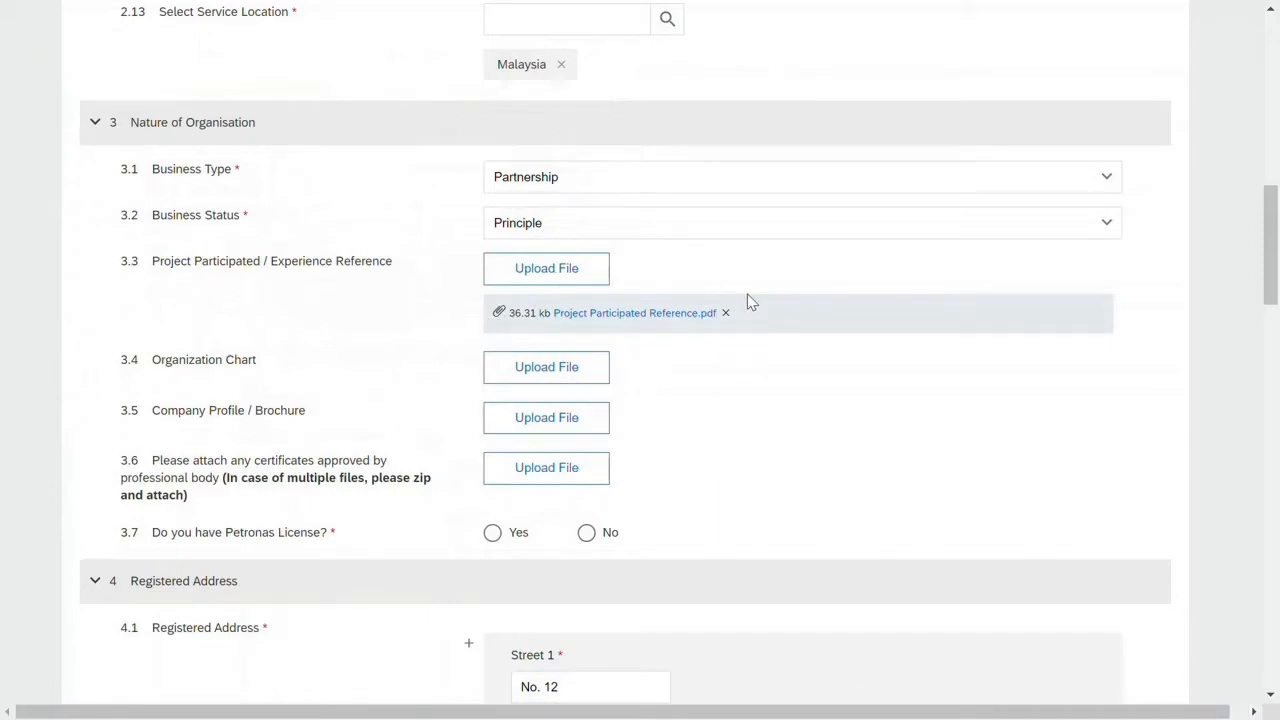
{"action": "scroll", "coordinate": [751, 302], "scroll_direction": "down", "scroll_amount": 2}
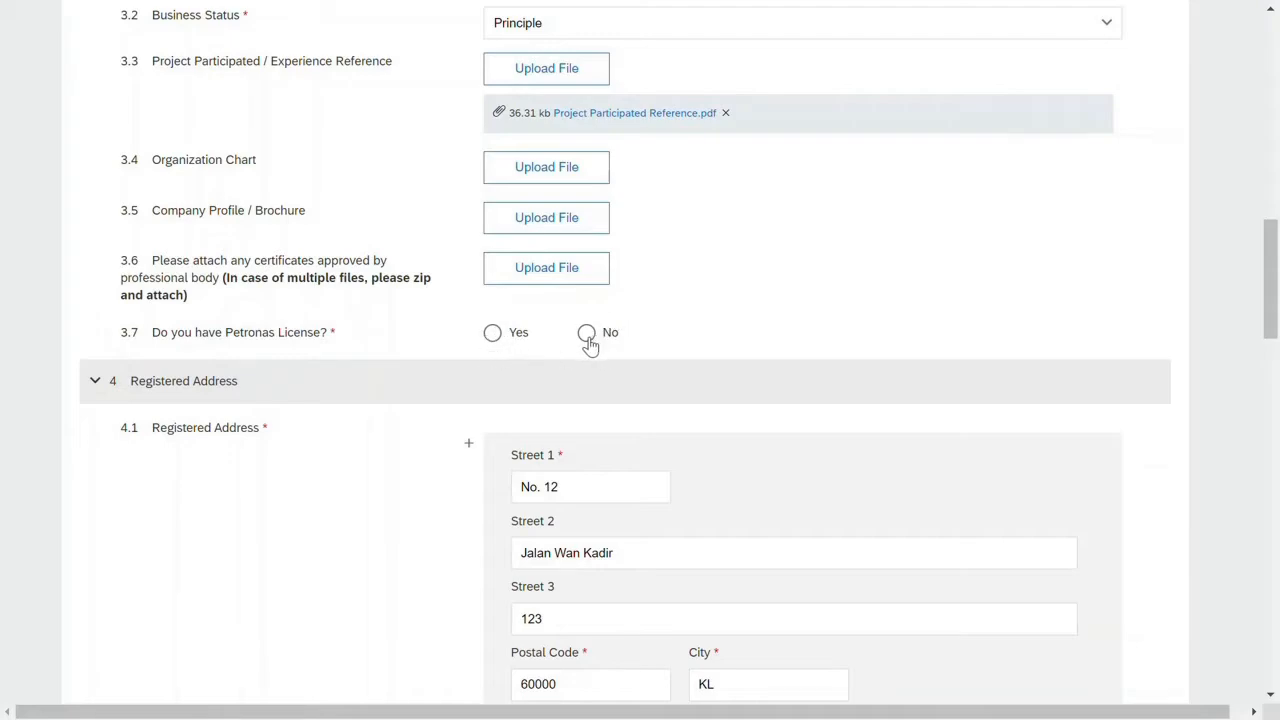
{"action": "left_click", "coordinate": [492, 334]}
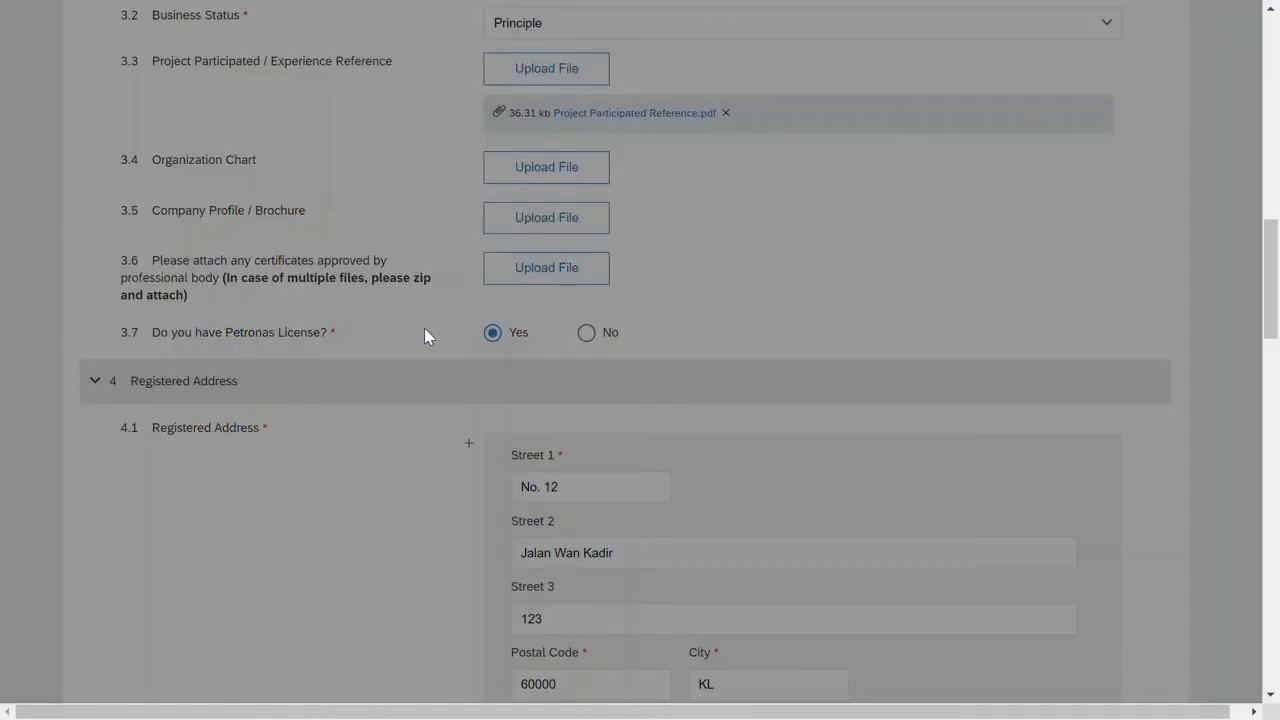
{"action": "scroll", "coordinate": [424, 336], "scroll_direction": "down", "scroll_amount": 2}
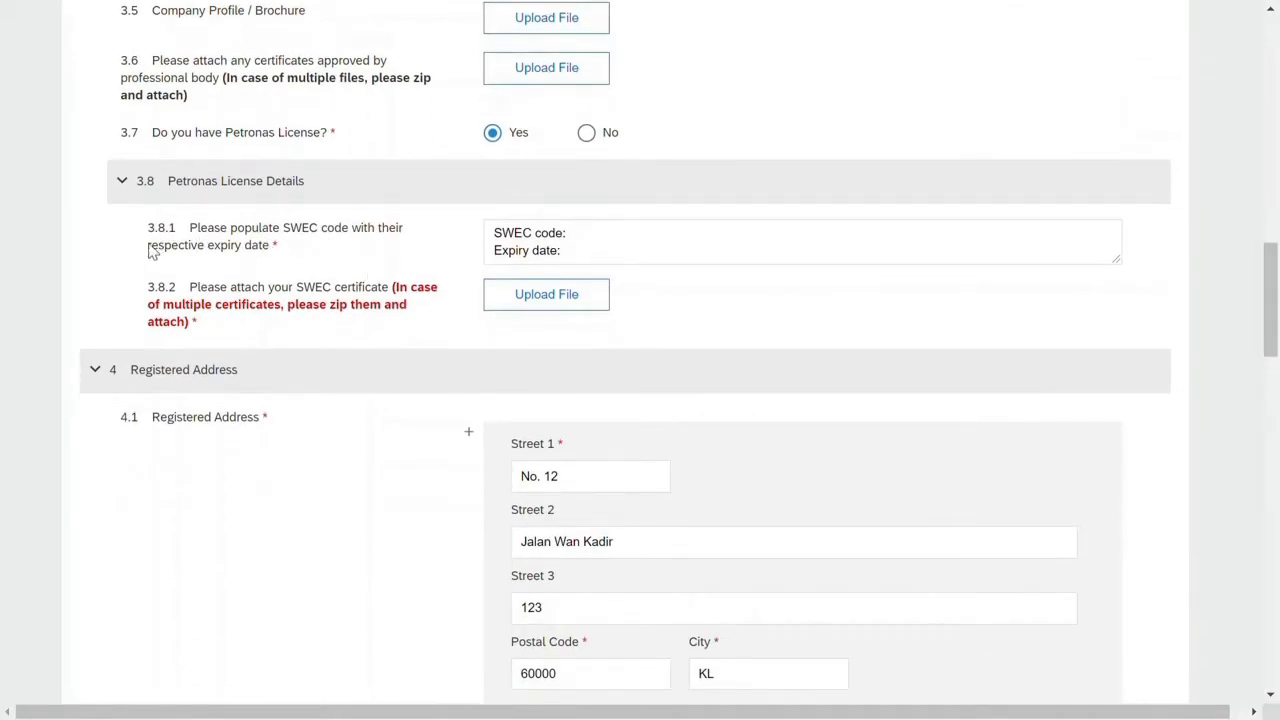
{"action": "left_click", "coordinate": [591, 229]}
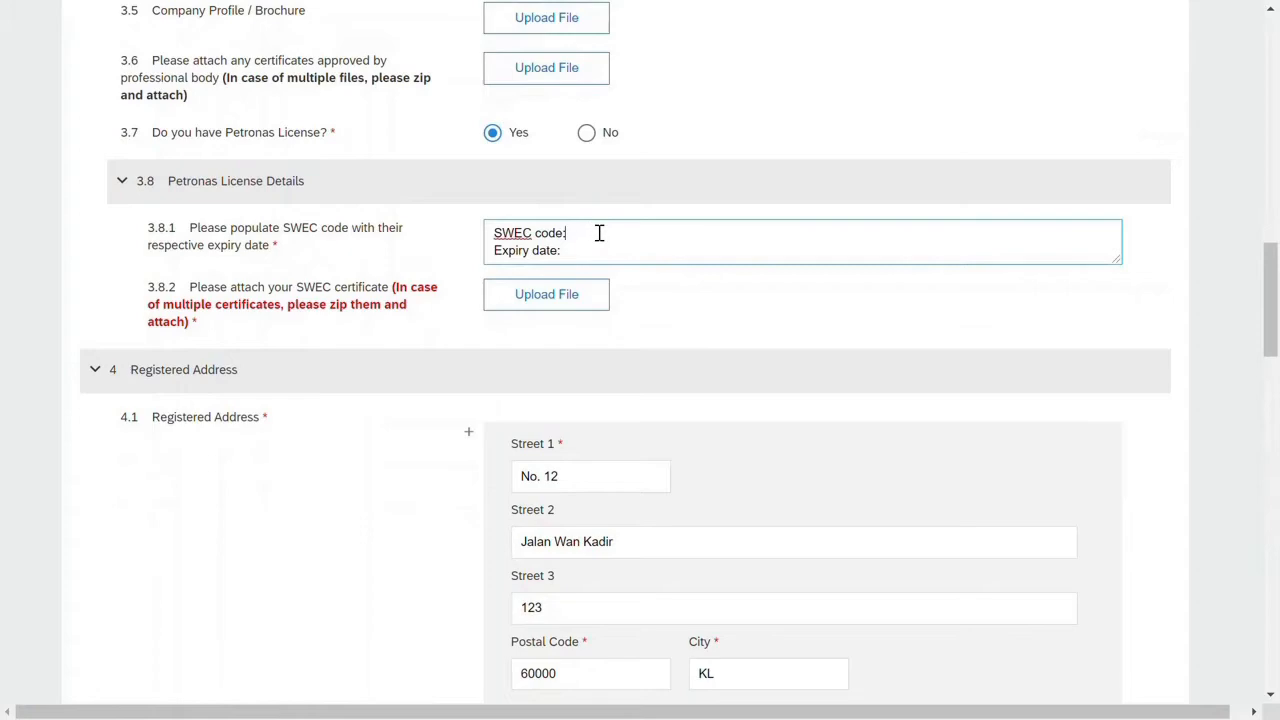
{"action": "type", "text": "PA1001010"}
{"action": "left_click", "coordinate": [602, 250]}
{"action": "type", "text": "9/10/2021"}
Step: Enlarge the SWEC code box and add a second entry below a blank line: SA1001020 with date 10/10/2021
{"action": "left_click_drag", "start_coordinate": [1116, 259], "coordinate": [1103, 374]}
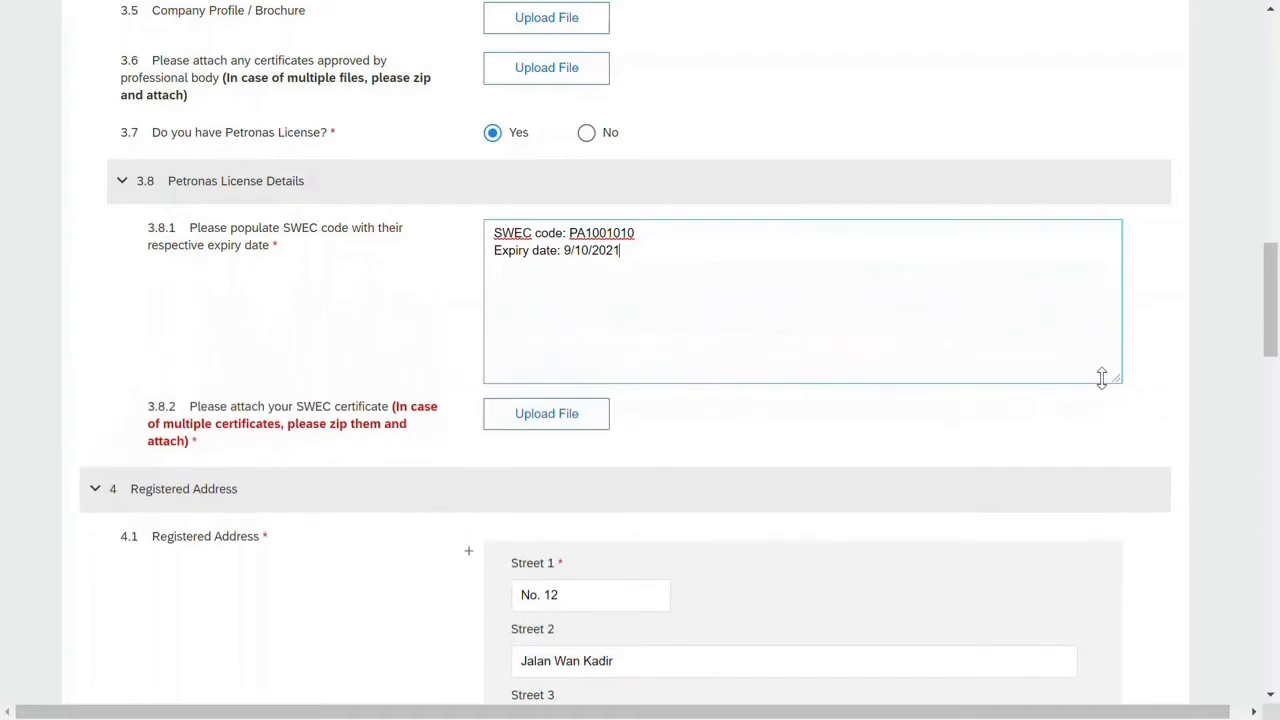
{"action": "key", "text": "Return"}
{"action": "key", "text": "Return"}
{"action": "type", "text": "SA1001020"}
{"action": "key", "text": "Return"}
{"action": "type", "text": "10/10/2021"}
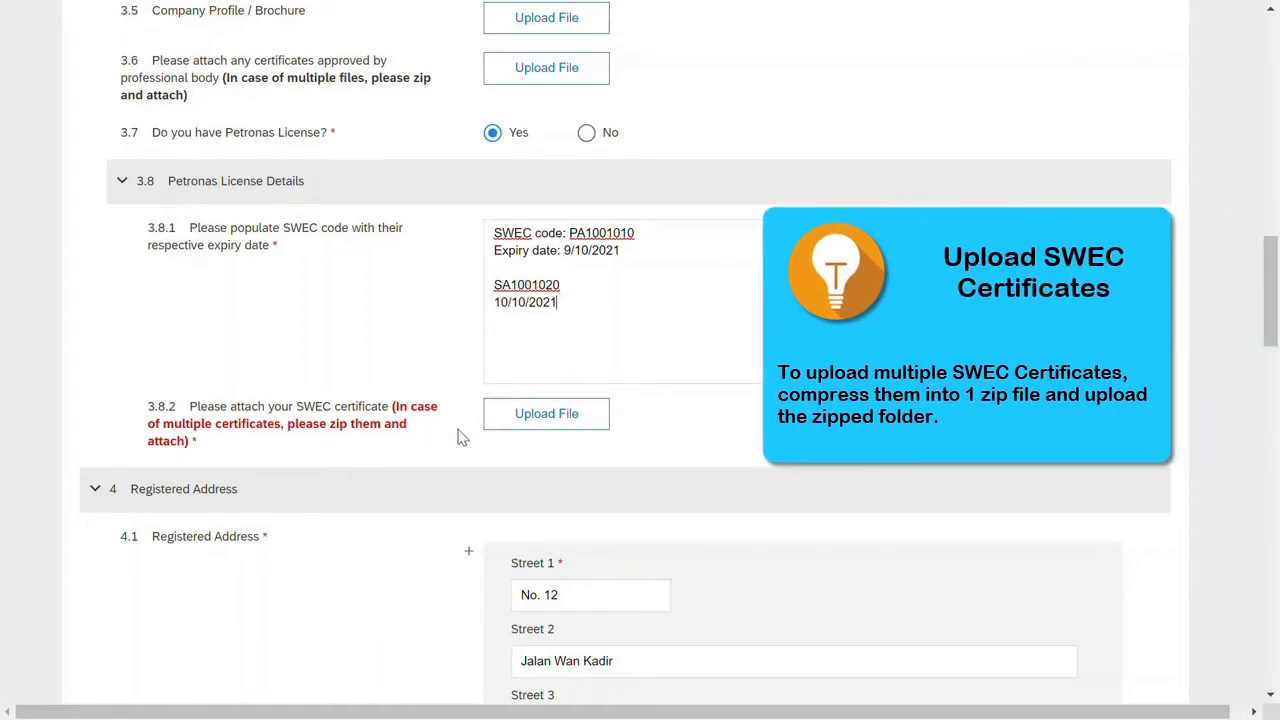
Step: Attach SWEC License.pdf as the SWEC certificate in the Petronas License details
{"action": "left_click", "coordinate": [537, 416]}
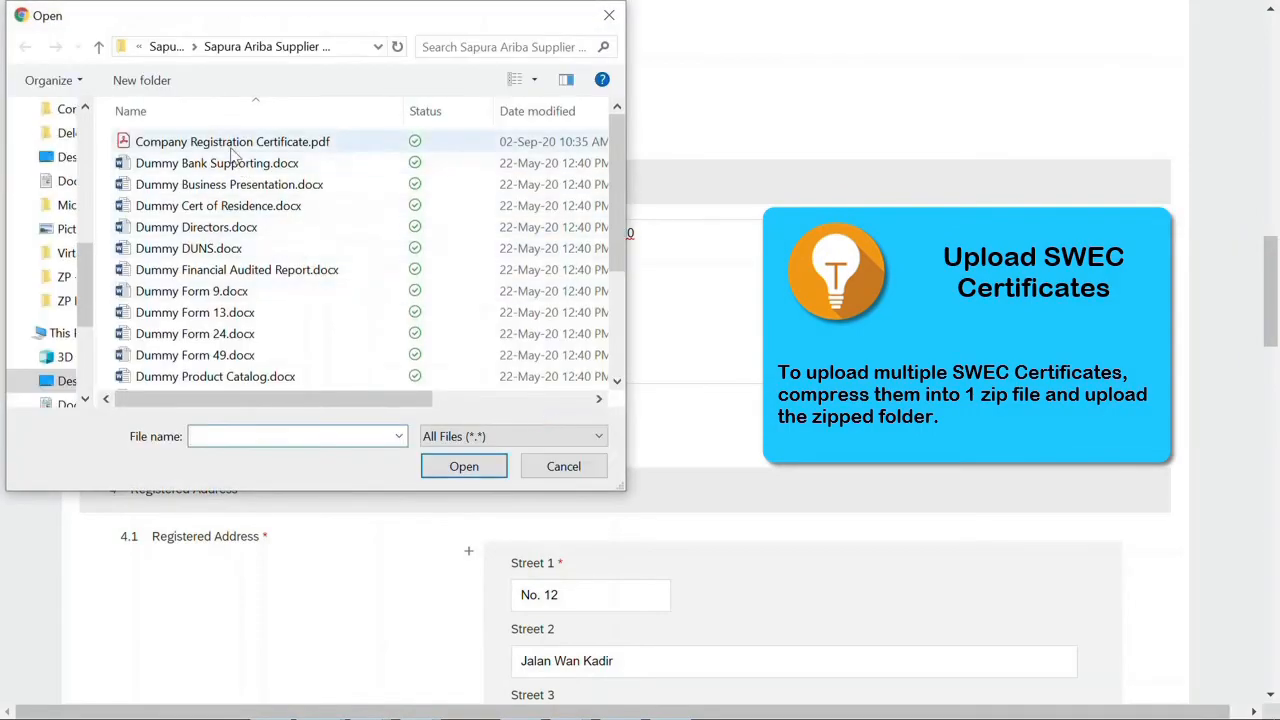
{"action": "scroll", "coordinate": [230, 260], "scroll_direction": "down", "scroll_amount": 3}
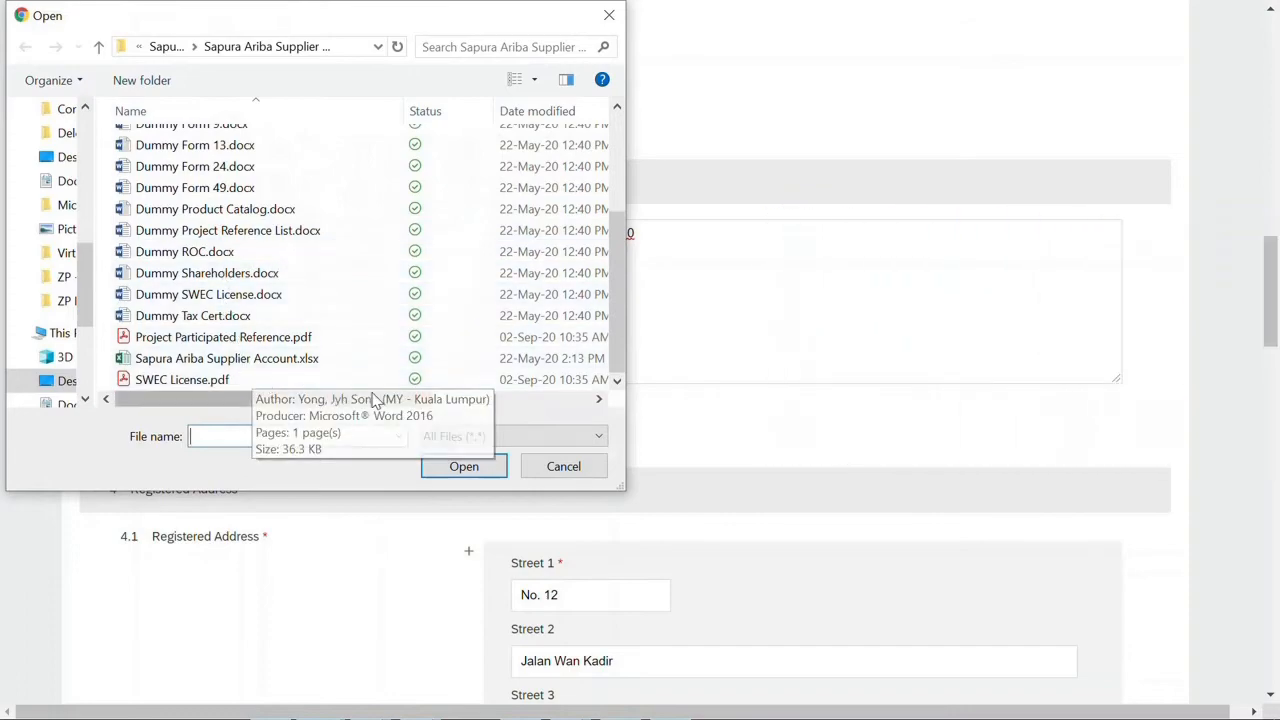
{"action": "left_click", "coordinate": [304, 378]}
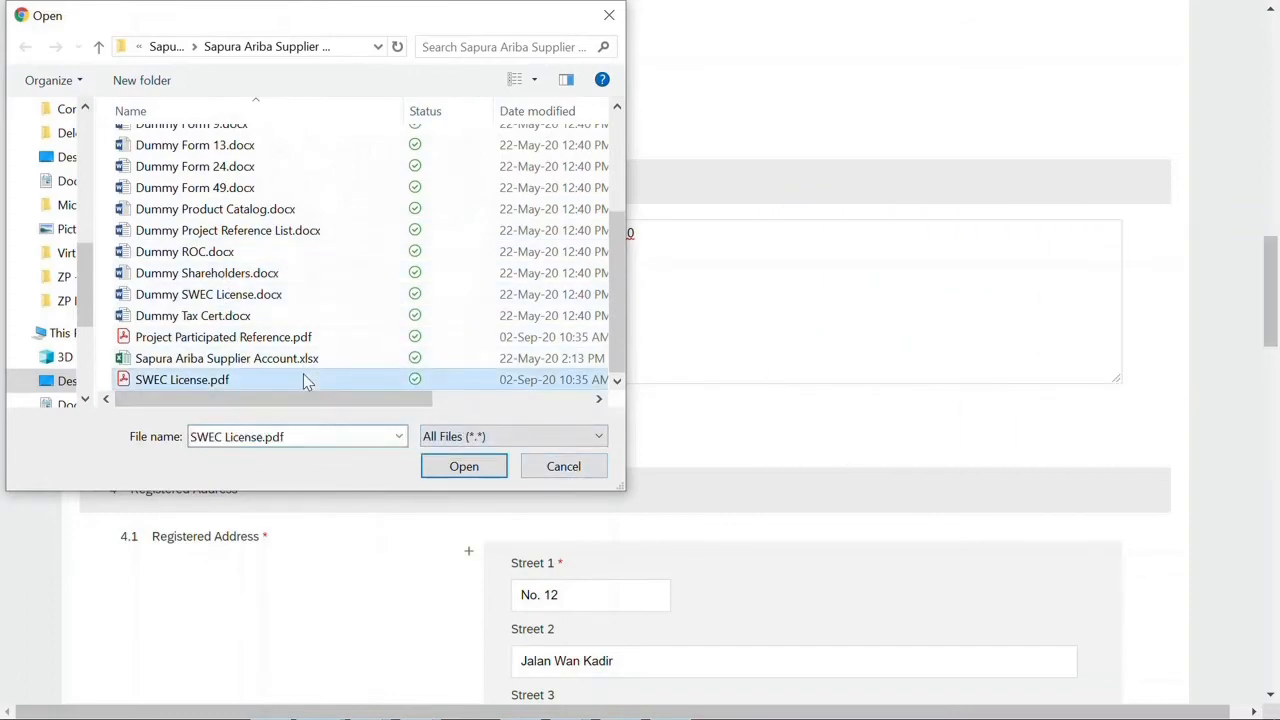
{"action": "left_click", "coordinate": [463, 468]}
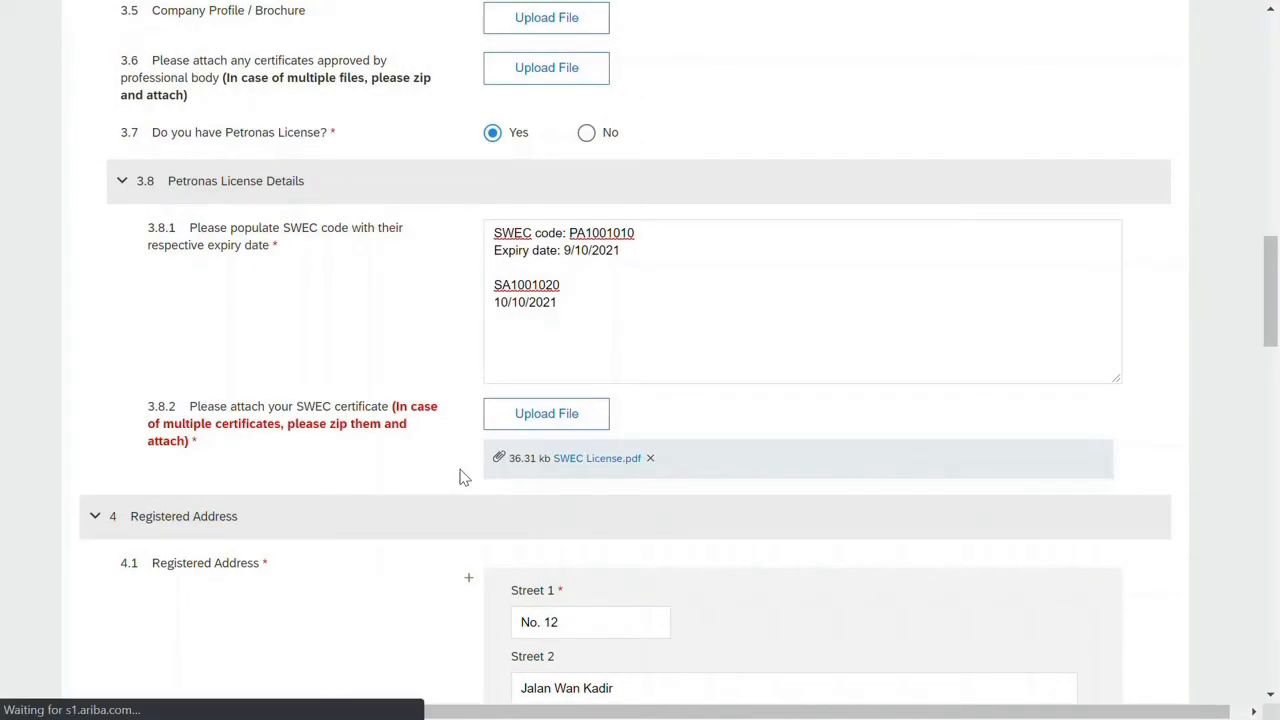
Step: Switch the Malaysian or Non-Malaysian Company answer to Non-Malaysian Company and back to Malaysian Company
{"action": "scroll", "coordinate": [452, 474], "scroll_direction": "down", "scroll_amount": 3}
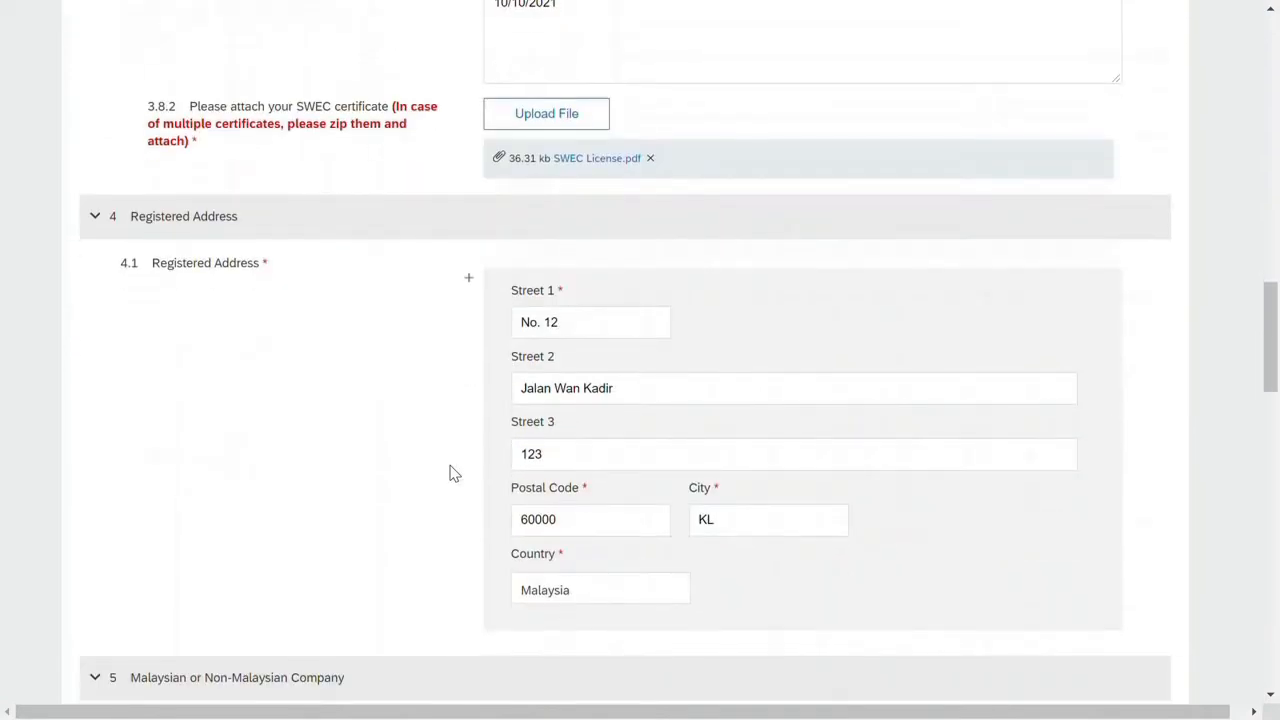
{"action": "scroll", "coordinate": [452, 474], "scroll_direction": "down", "scroll_amount": 3}
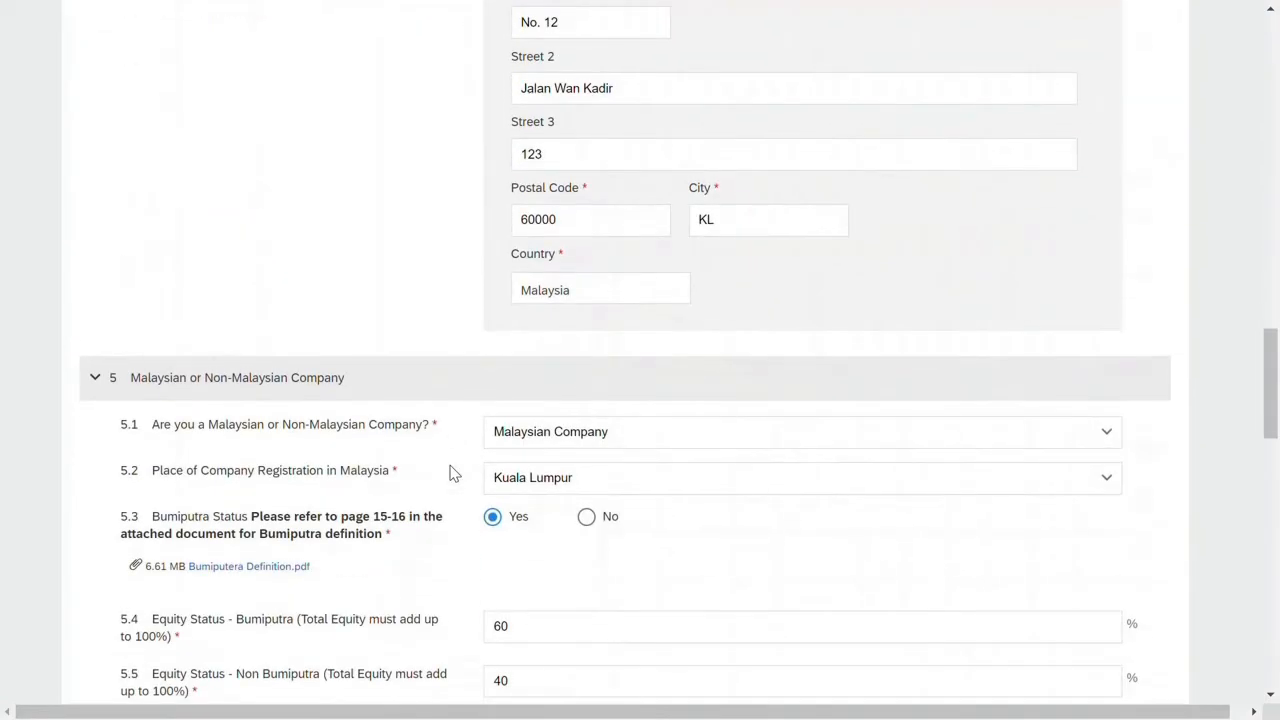
{"action": "scroll", "coordinate": [452, 474], "scroll_direction": "down", "scroll_amount": 2}
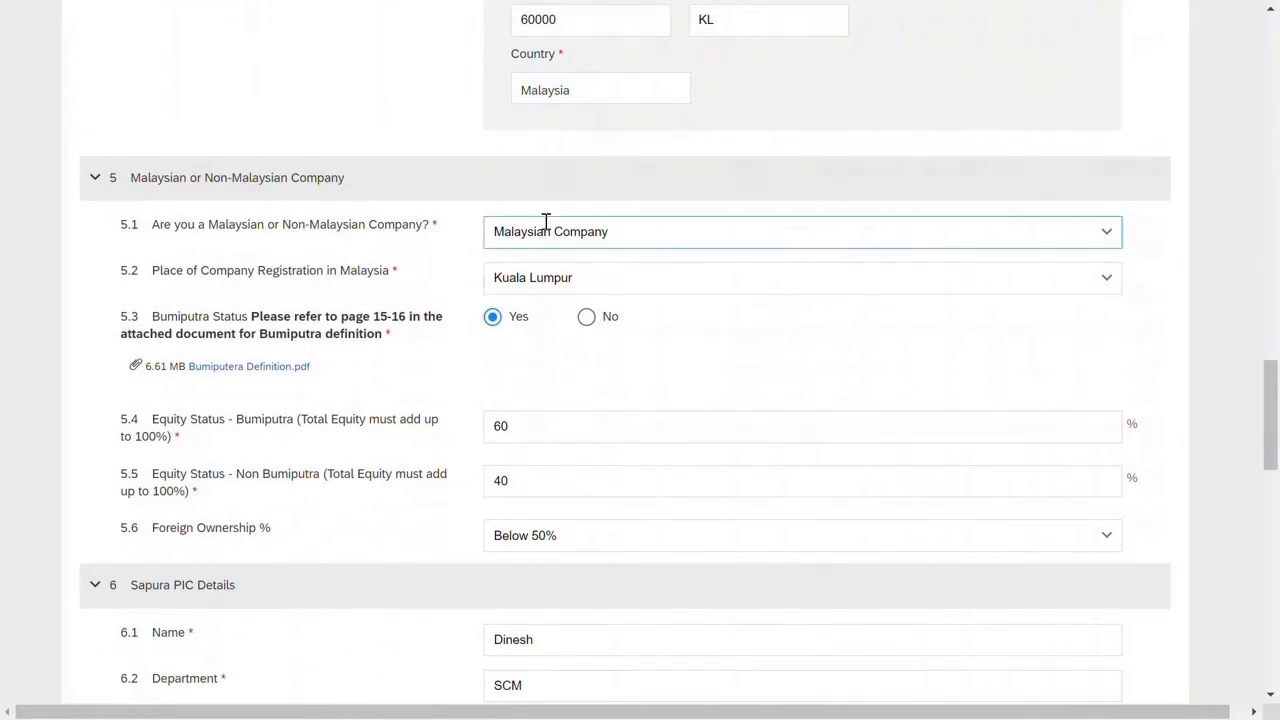
{"action": "left_click", "coordinate": [684, 228]}
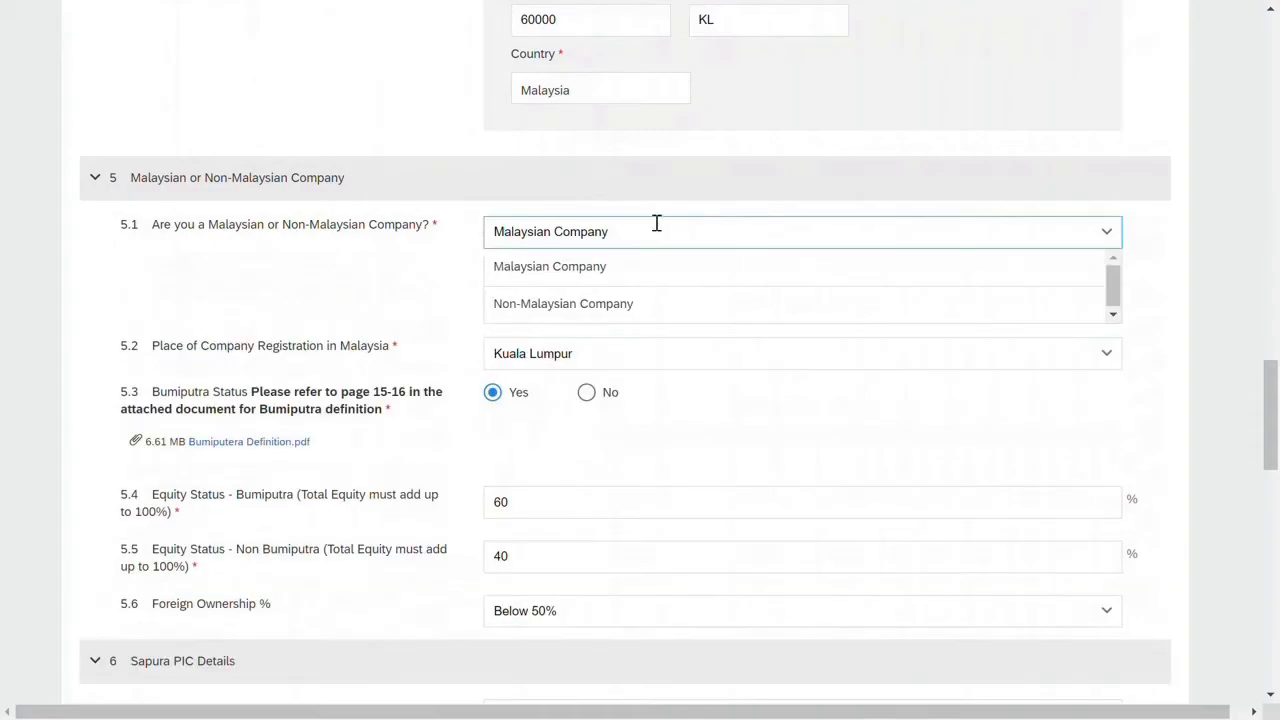
{"action": "left_click", "coordinate": [538, 305]}
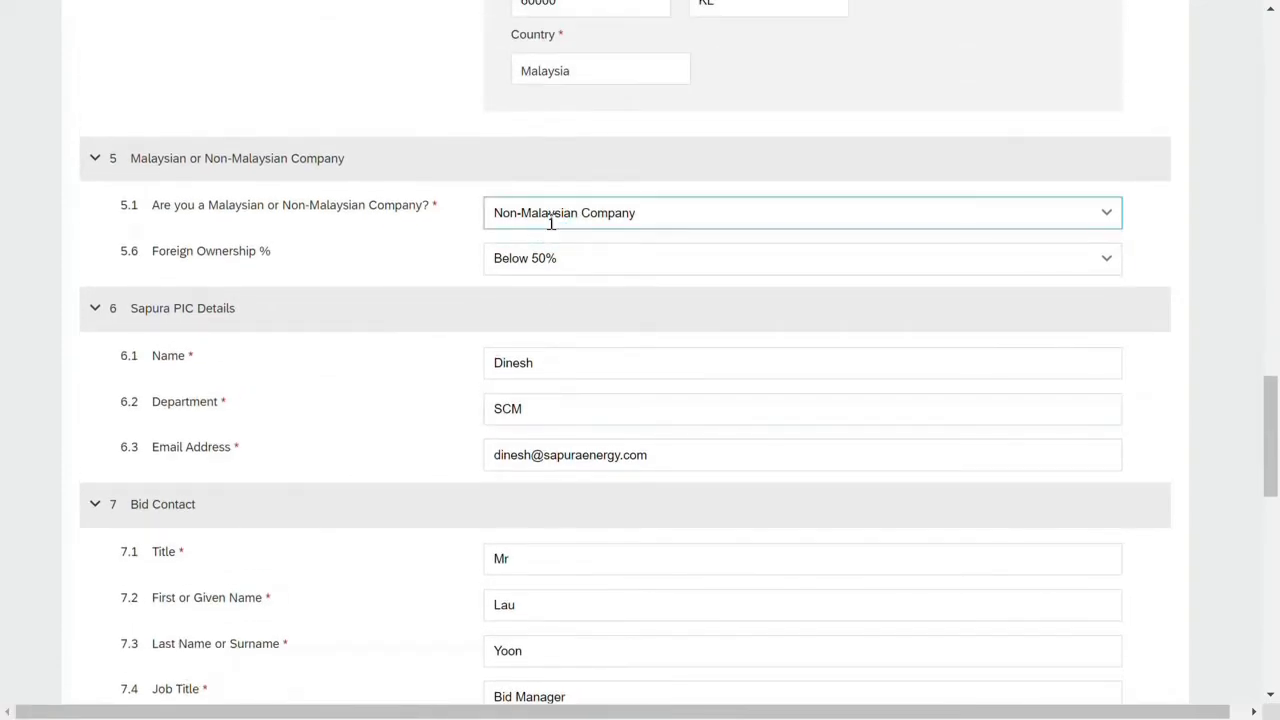
{"action": "left_click", "coordinate": [551, 218]}
{"action": "left_click", "coordinate": [557, 247]}
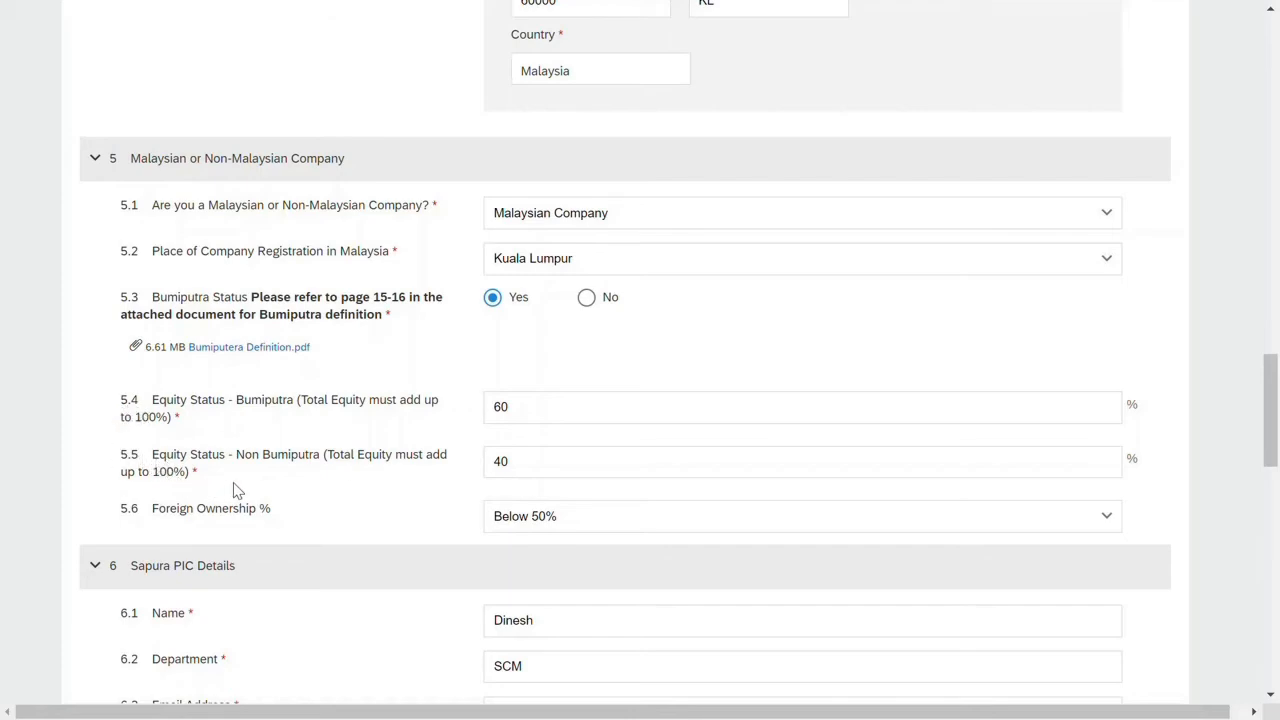
Step: Review the Bumiputra and Non Bumiputra equity percentages and the Sapura PIC and bid contact details
{"action": "left_click", "coordinate": [493, 417]}
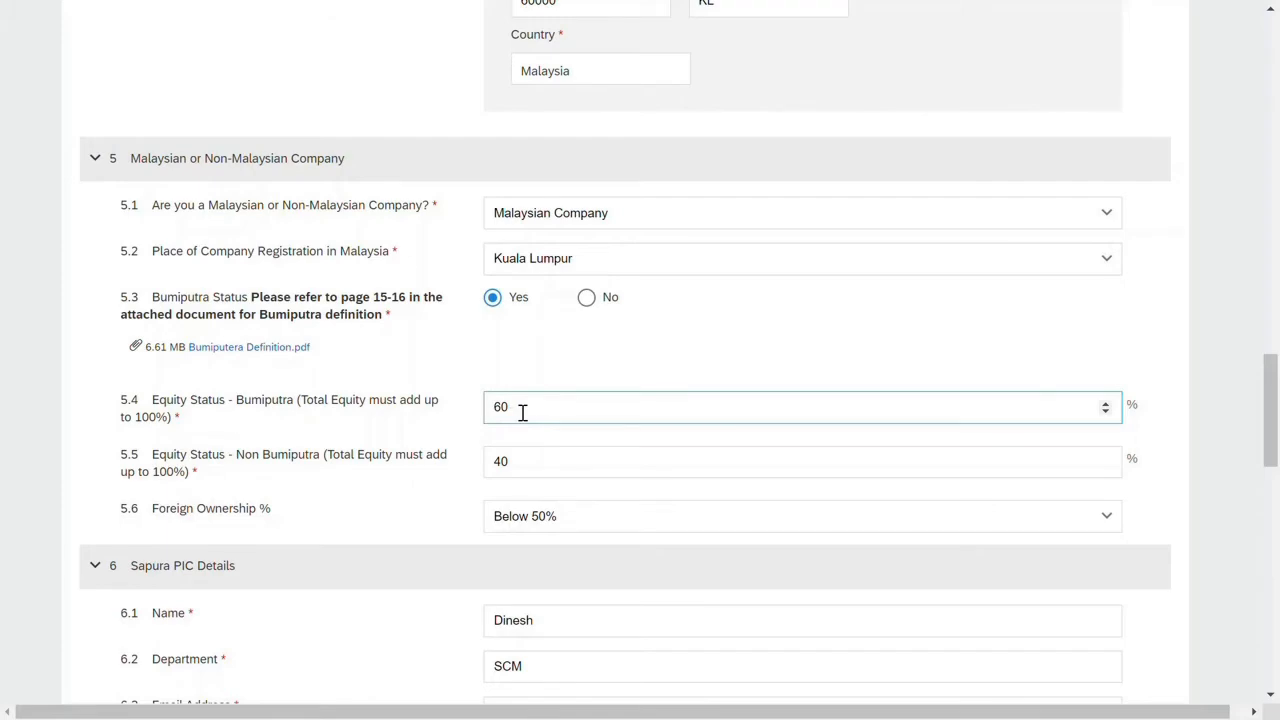
{"action": "left_click", "coordinate": [455, 418]}
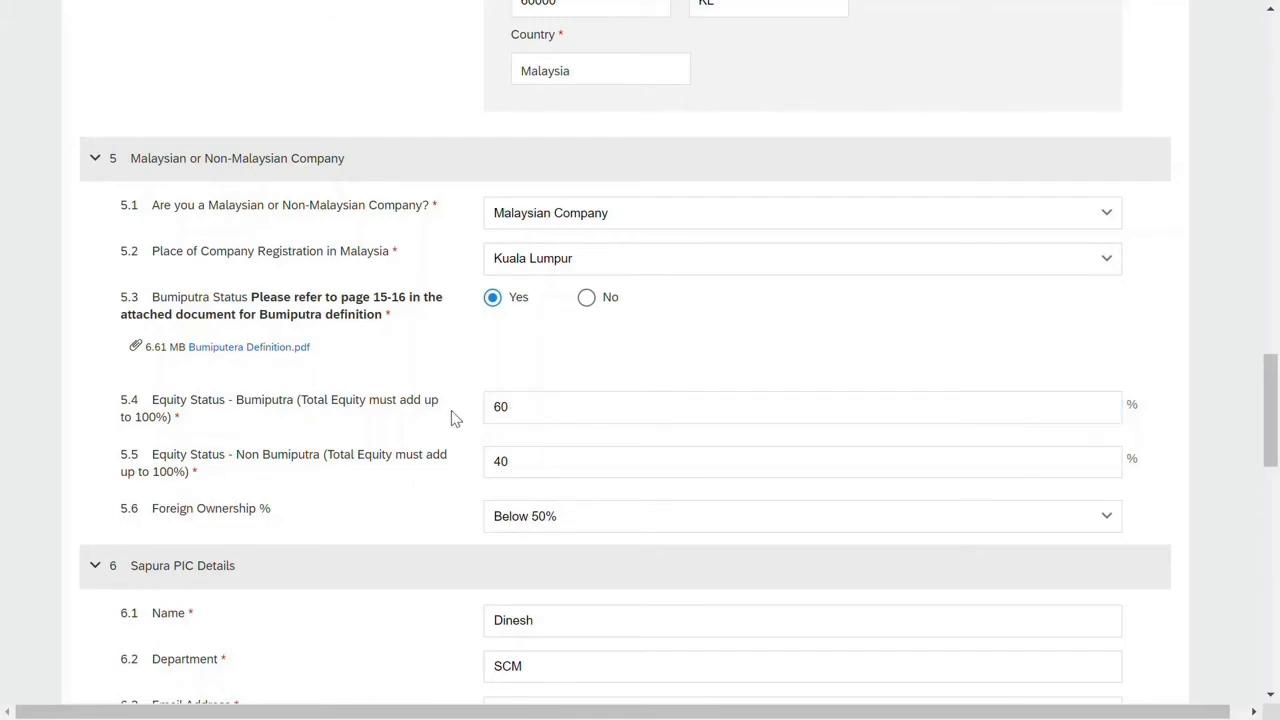
{"action": "left_click", "coordinate": [526, 461]}
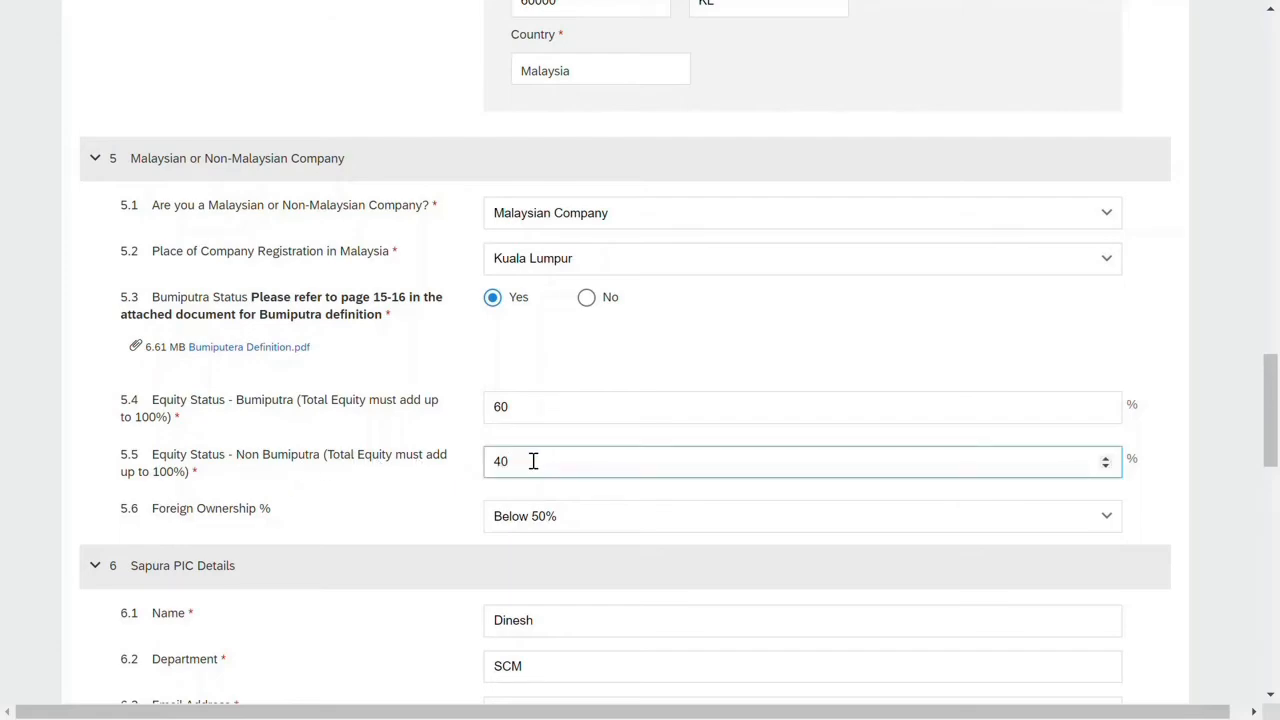
{"action": "scroll", "coordinate": [533, 461], "scroll_direction": "down", "scroll_amount": 4}
{"action": "left_click", "coordinate": [533, 461]}
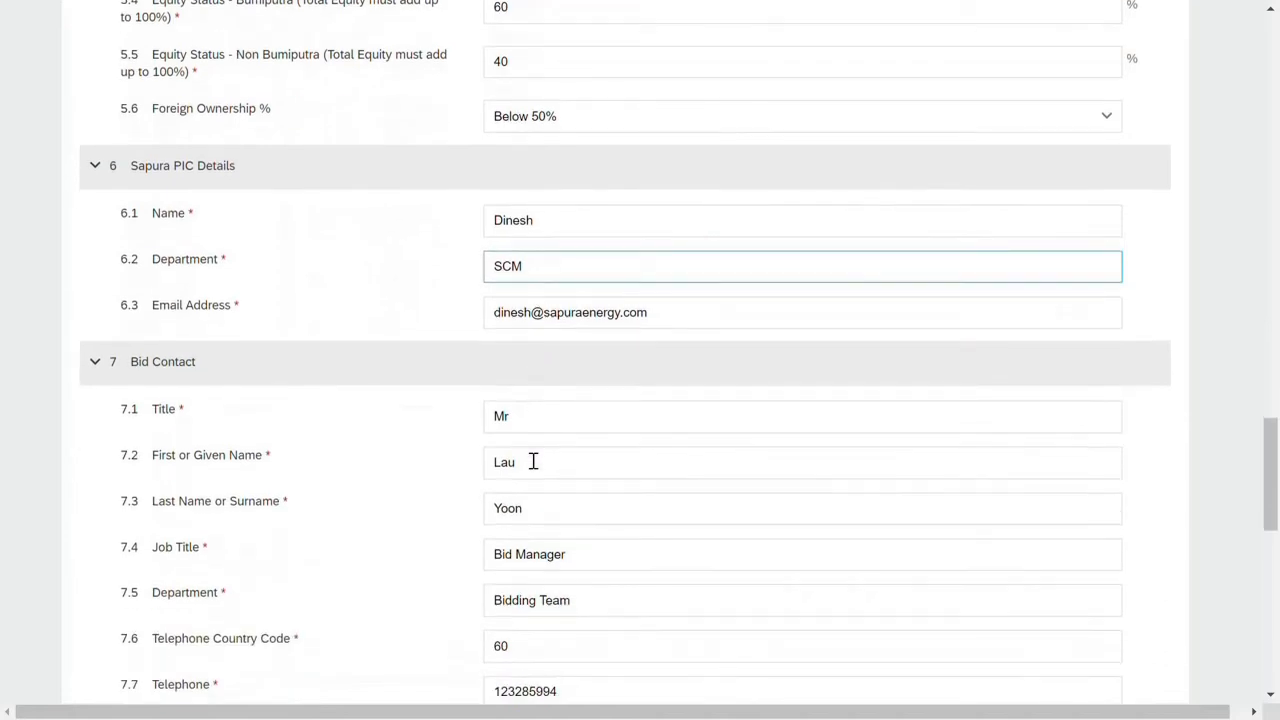
Step: Check the bid contact's name, job, telephone and email fields, the two sanctions compliance answers and the Sapura terms acknowledgements
{"action": "left_click", "coordinate": [533, 461]}
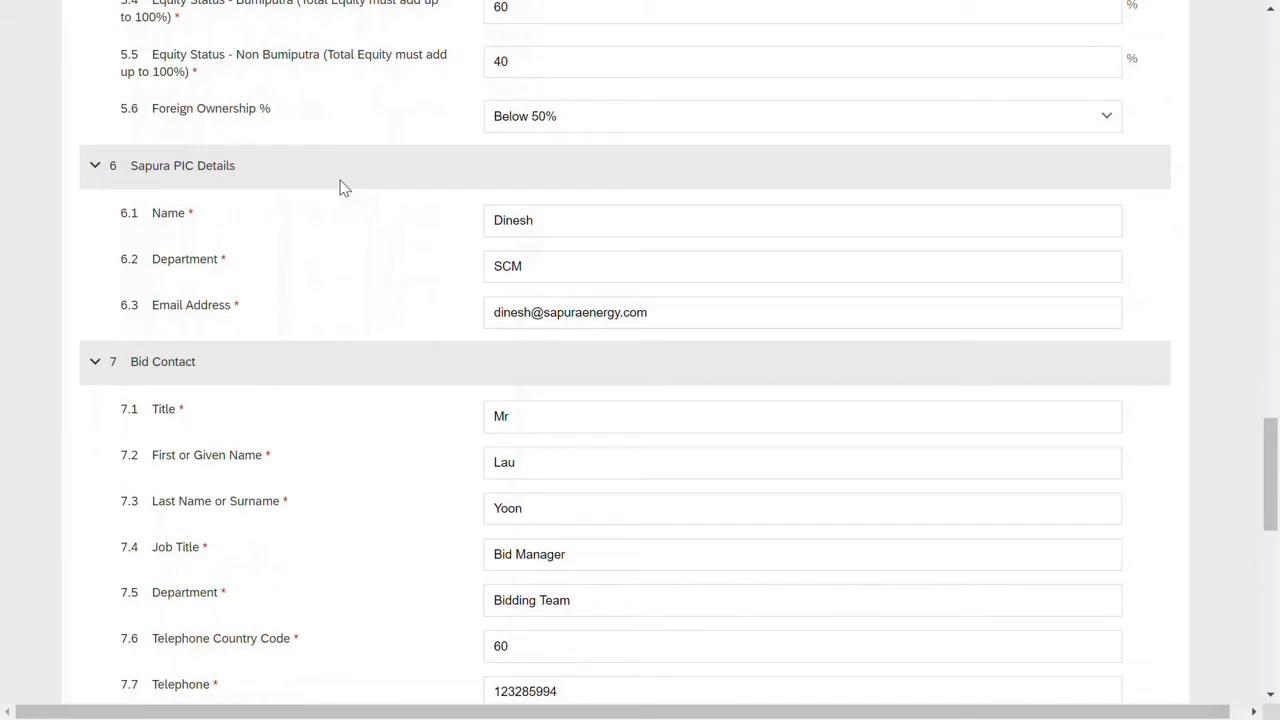
{"action": "scroll", "coordinate": [338, 261], "scroll_direction": "down", "scroll_amount": 1}
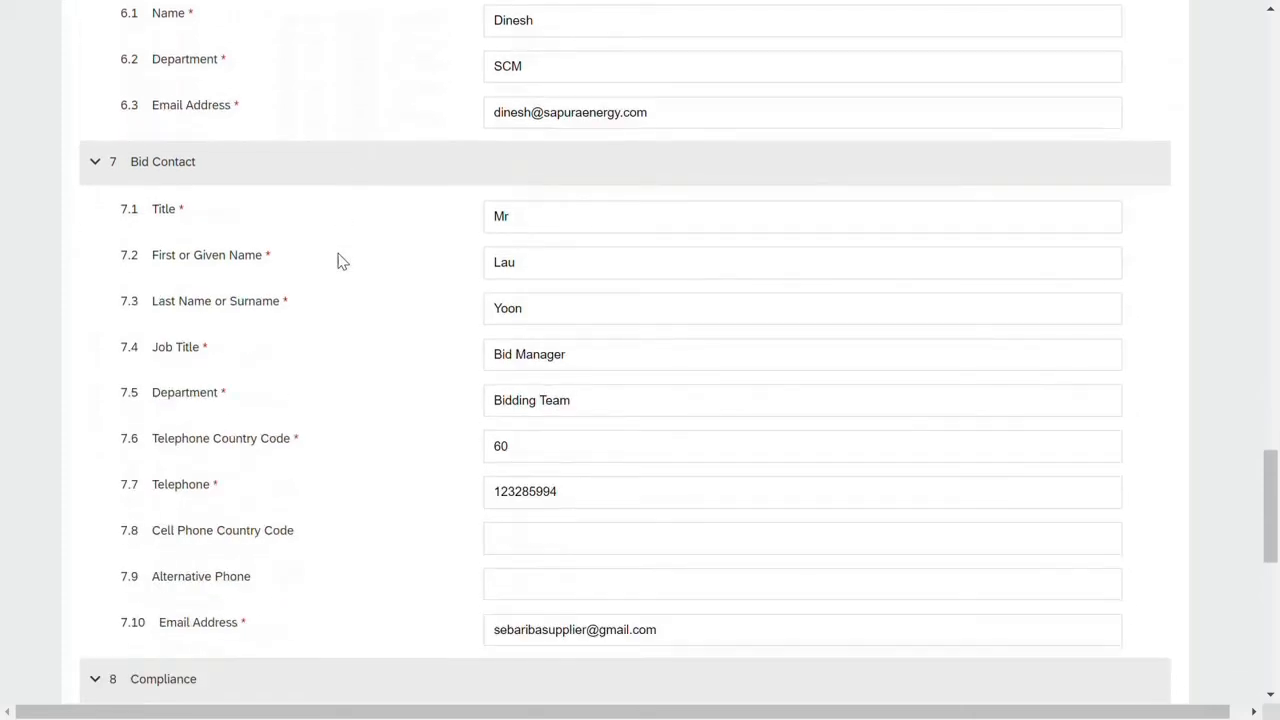
{"action": "scroll", "coordinate": [338, 261], "scroll_direction": "down", "scroll_amount": 1}
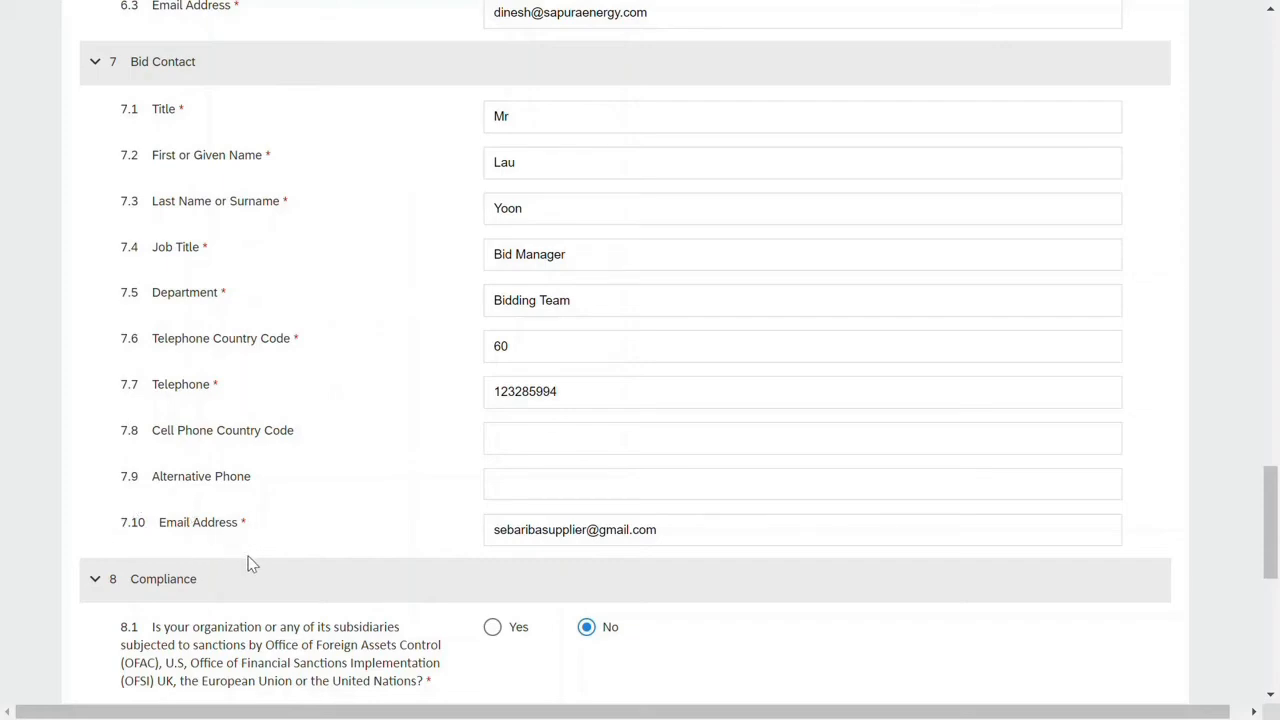
{"action": "left_click", "coordinate": [632, 496]}
{"action": "scroll", "coordinate": [95, 532], "scroll_direction": "down", "scroll_amount": 5}
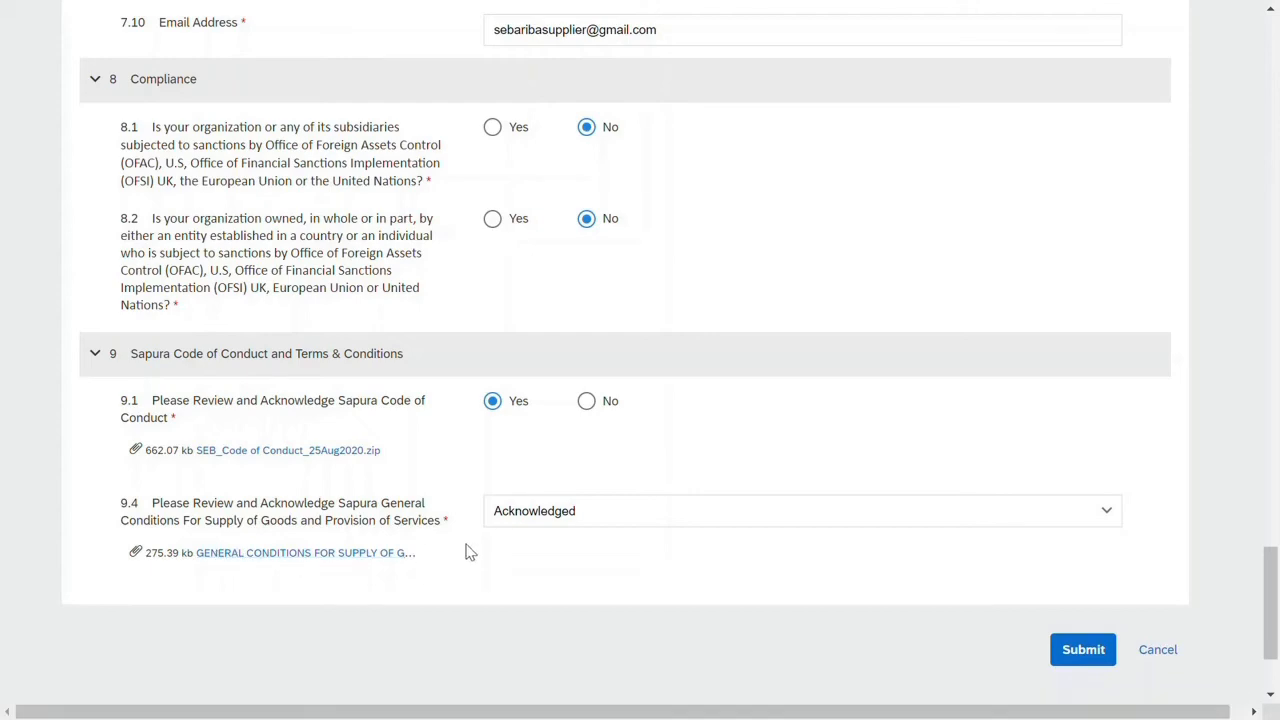
Step: Switch the Sapura Code of Conduct acknowledgement to No and back to Yes
{"action": "left_click", "coordinate": [587, 404]}
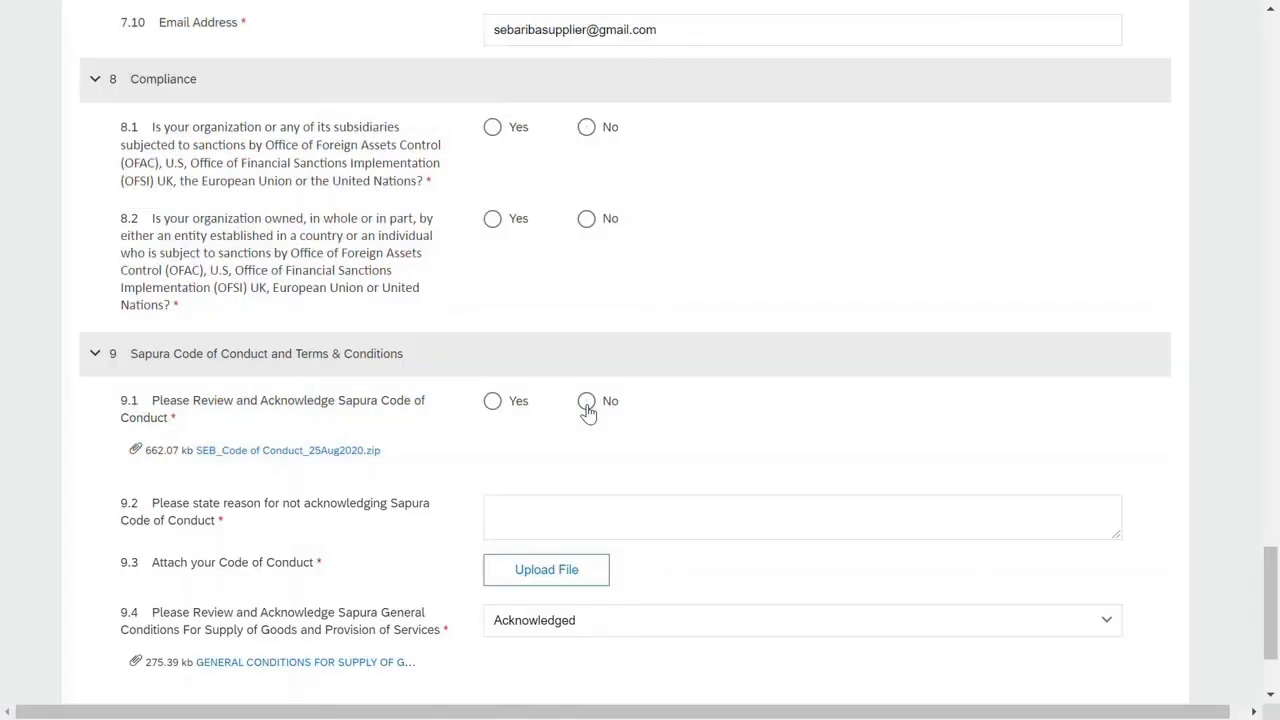
{"action": "scroll", "coordinate": [322, 435], "scroll_direction": "down", "scroll_amount": 1}
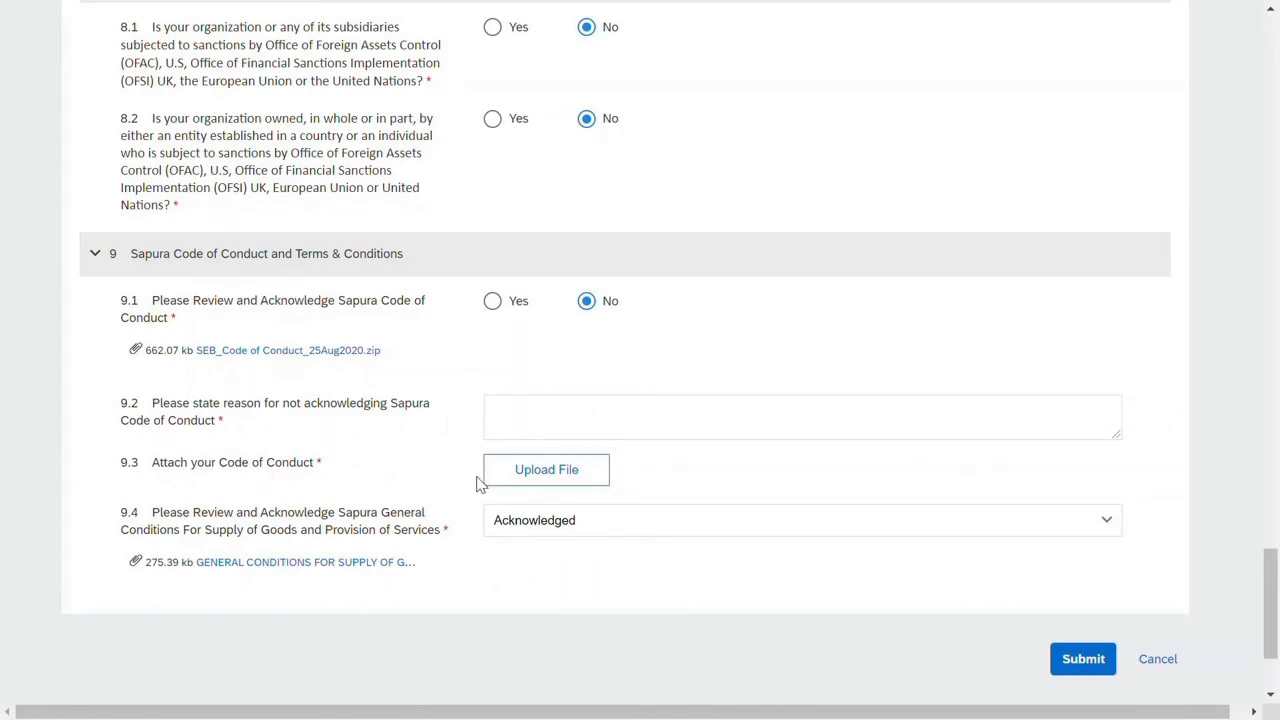
{"action": "left_click", "coordinate": [492, 302]}
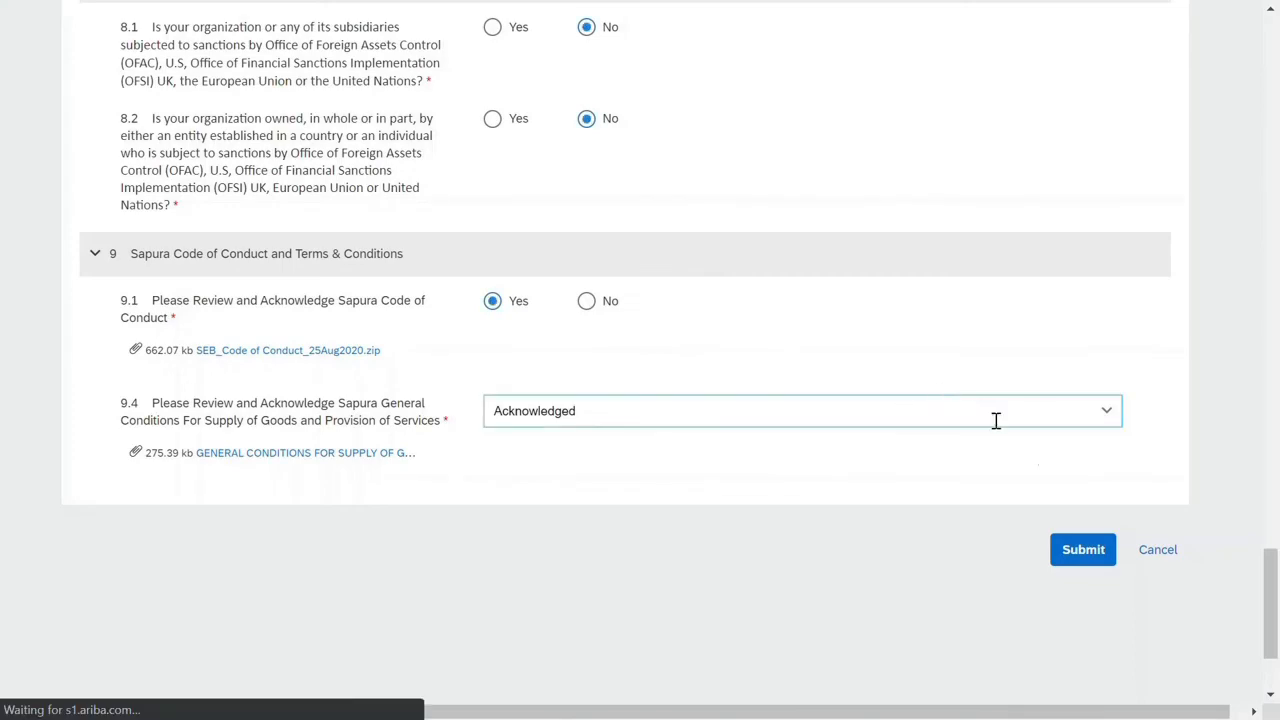
Step: Submit the supplier self-registration request form and look over the start of the submitted request
{"action": "left_click", "coordinate": [1093, 561]}
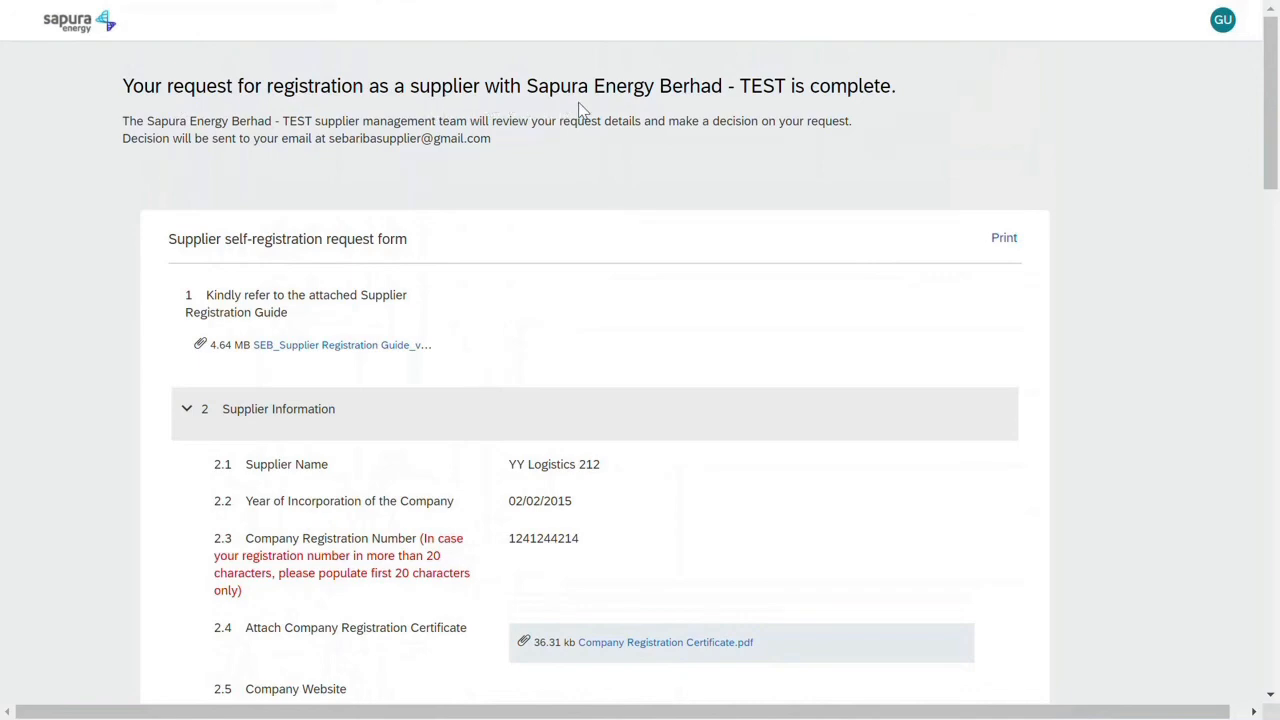
{"action": "scroll", "coordinate": [582, 109], "scroll_direction": "down", "scroll_amount": 1}
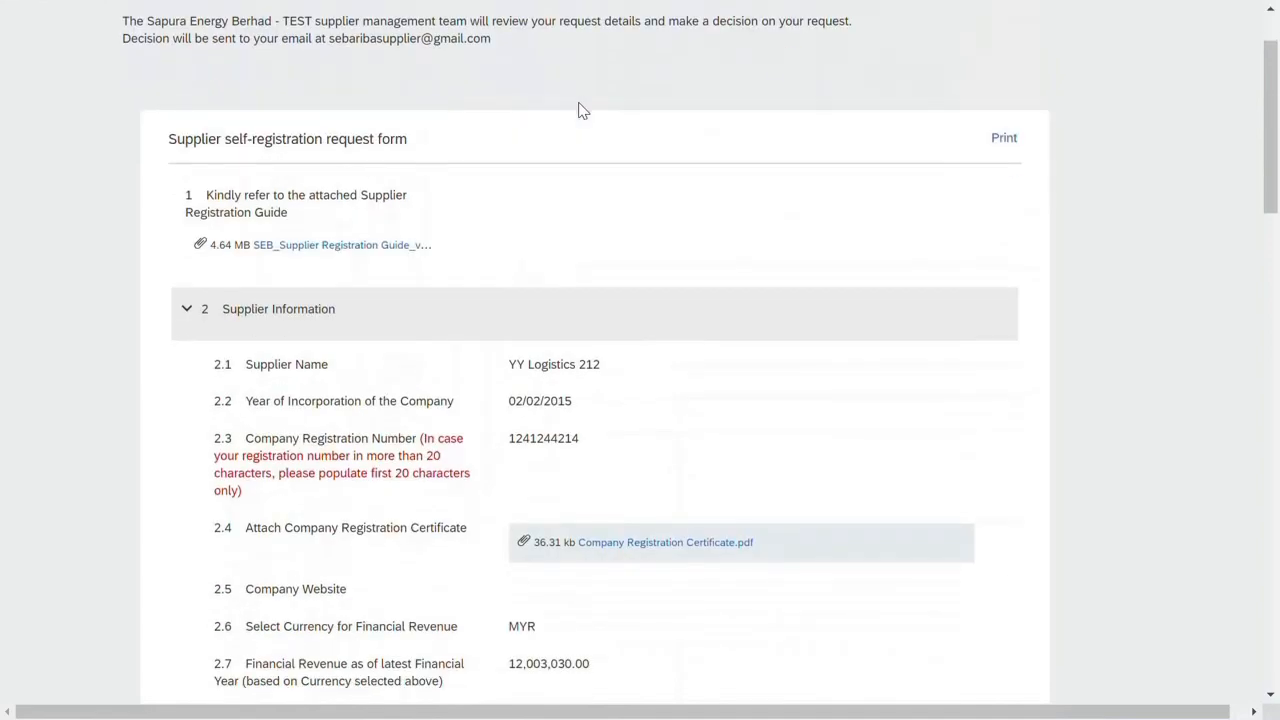